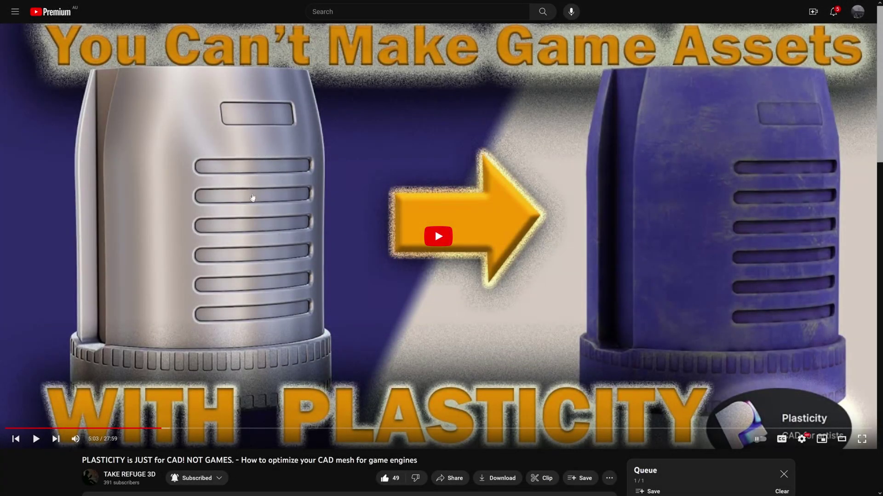
# Examine the viewer comments about n-gons and low-poly game assets beneath the Plasticity optimization video
pyautogui.scroll(-1, 611, 238)
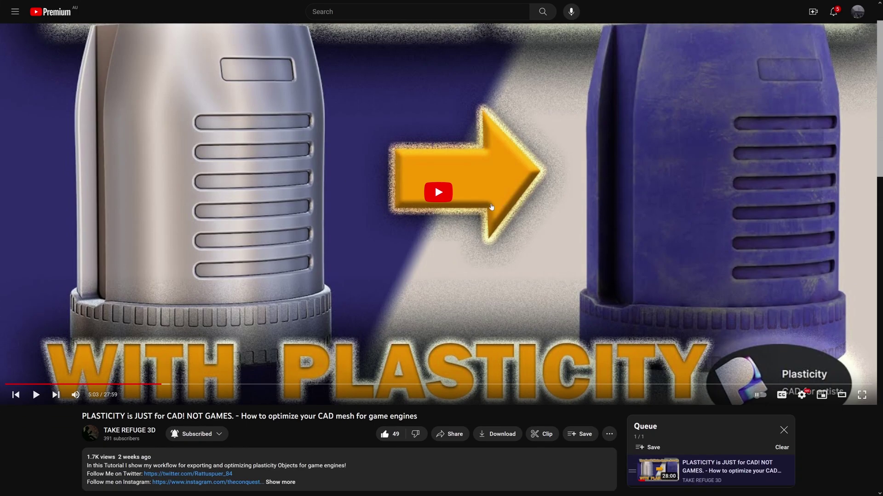
pyautogui.scroll(-10, 473, 221)
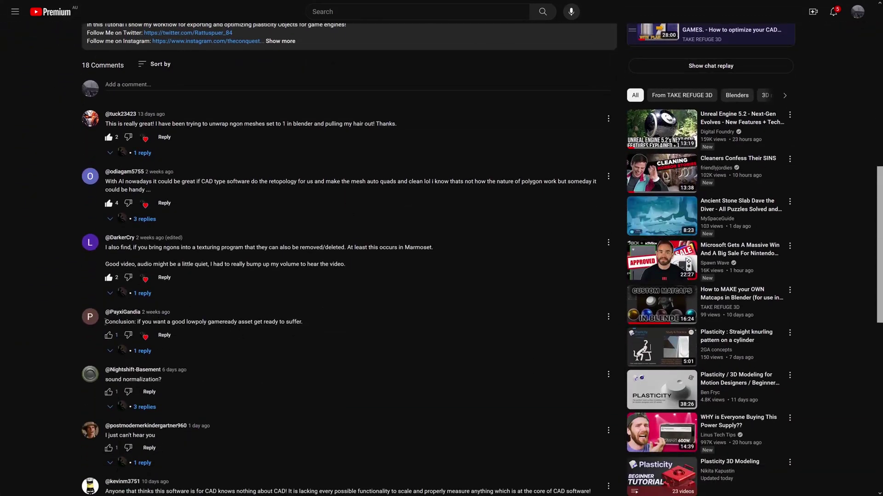
pyautogui.moveTo(105, 322); pyautogui.dragTo(317, 324)
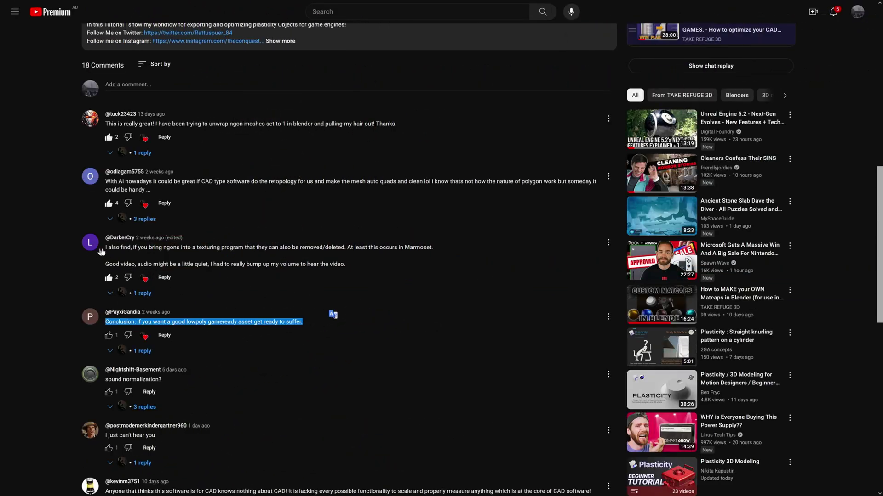
pyautogui.moveTo(104, 248); pyautogui.dragTo(174, 253)
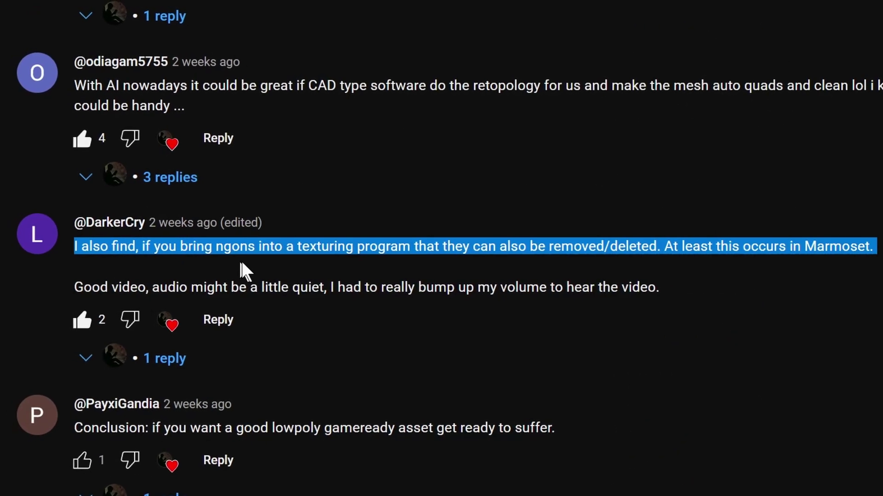
pyautogui.moveTo(240, 263); pyautogui.dragTo(667, 262)
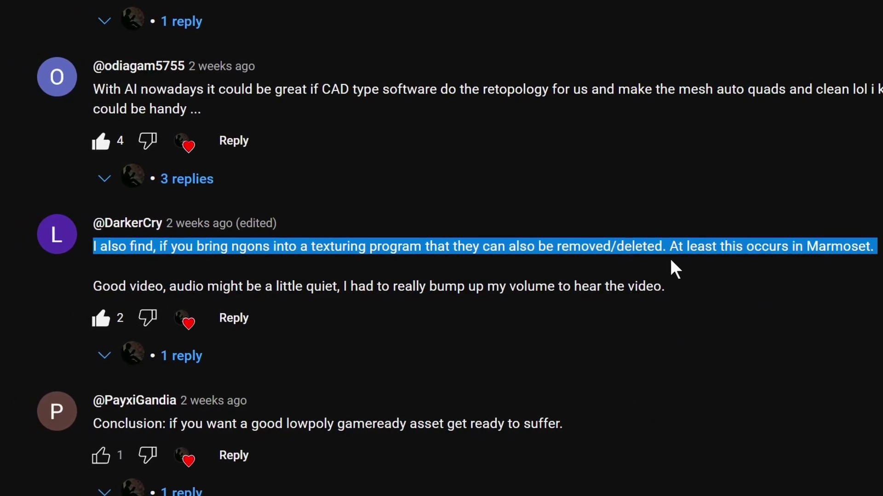
pyautogui.click(627, 281)
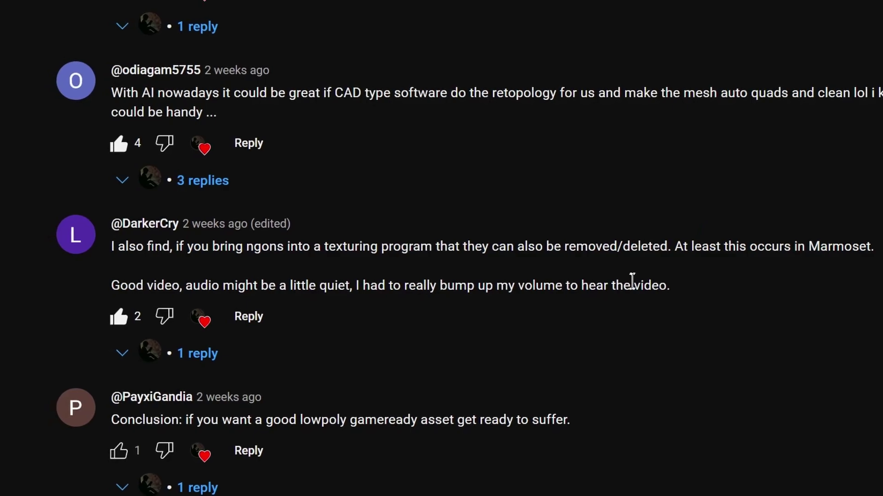
pyautogui.tripleClick(632, 282)
pyautogui.click(564, 274)
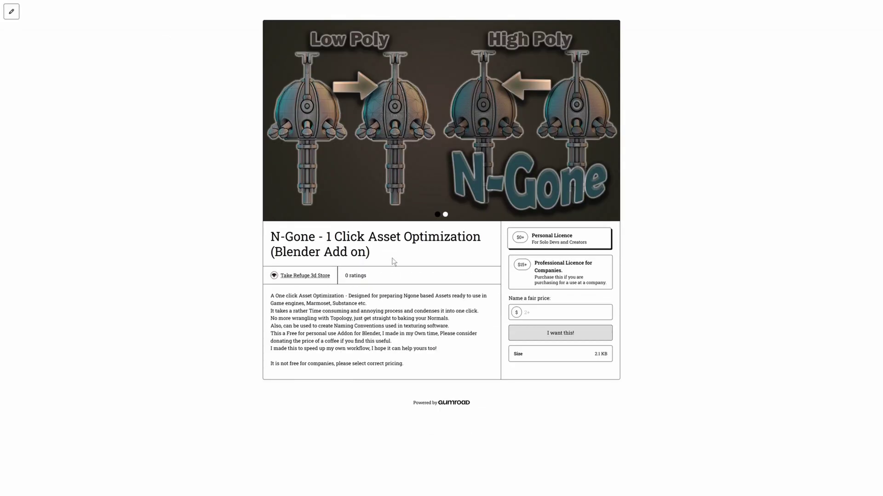
# Read the description of the N-Gone Blender add-on and its licence options on the product page
pyautogui.moveTo(494, 176)
pyautogui.moveTo(380, 294); pyautogui.dragTo(467, 296)
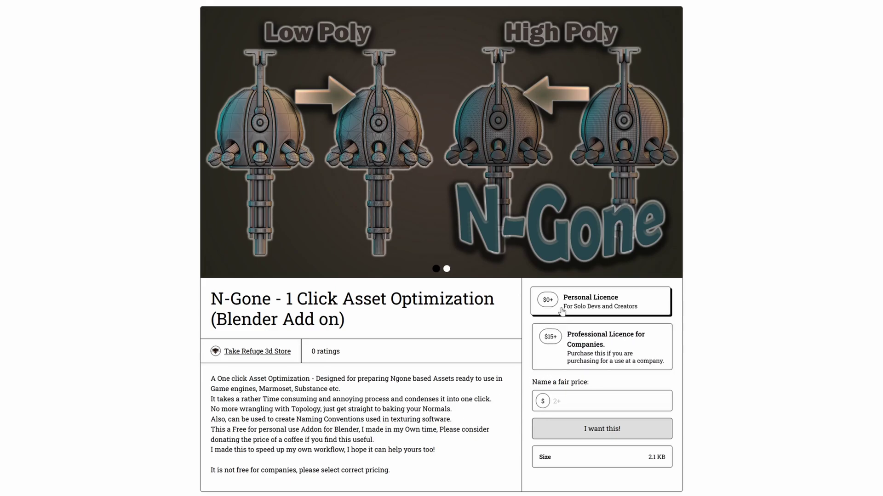
# Try $0 and $350 as the price of the N-Gone personal licence, clearing each entry
pyautogui.click(579, 401)
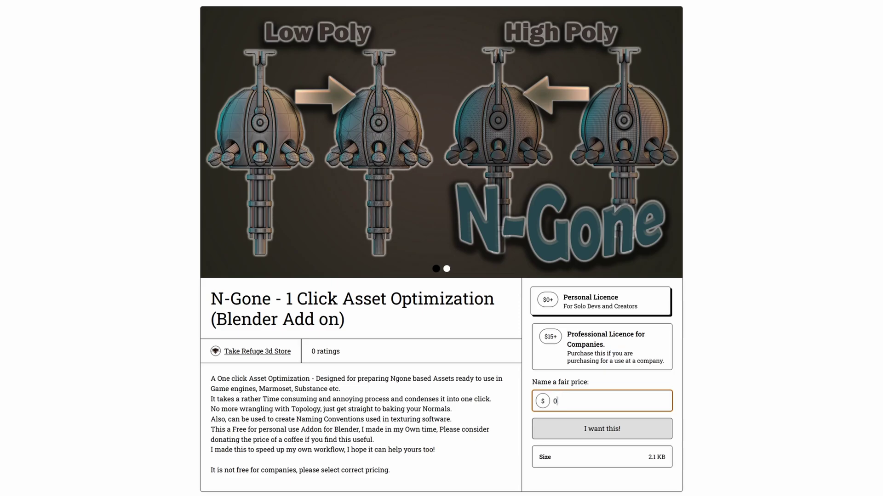
pyautogui.click(330, 421)
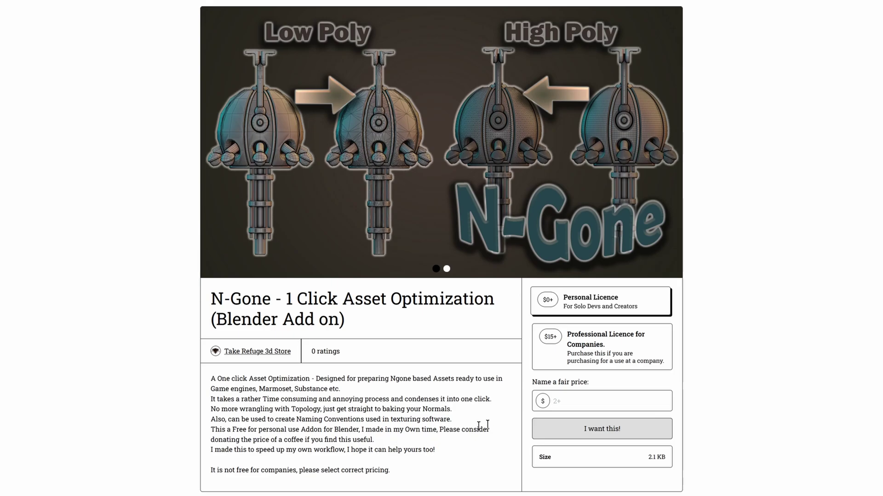
pyautogui.click(565, 404)
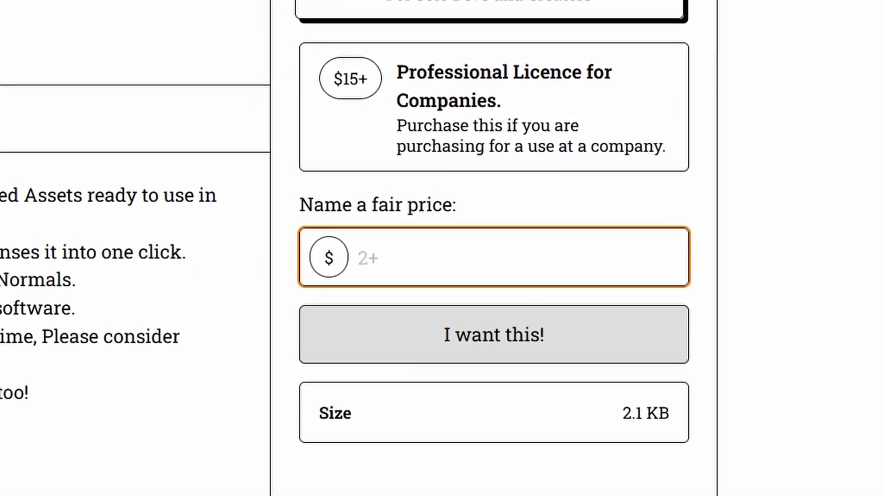
pyautogui.write('350')
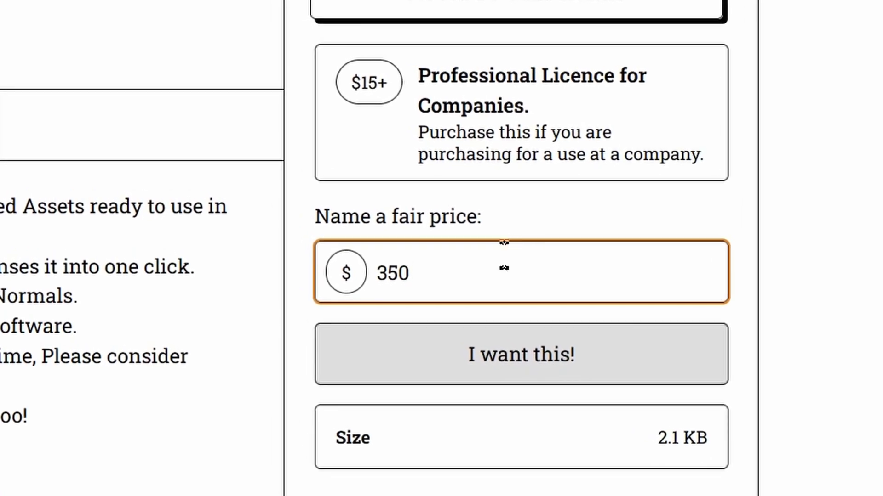
pyautogui.moveTo(439, 258); pyautogui.dragTo(339, 254)
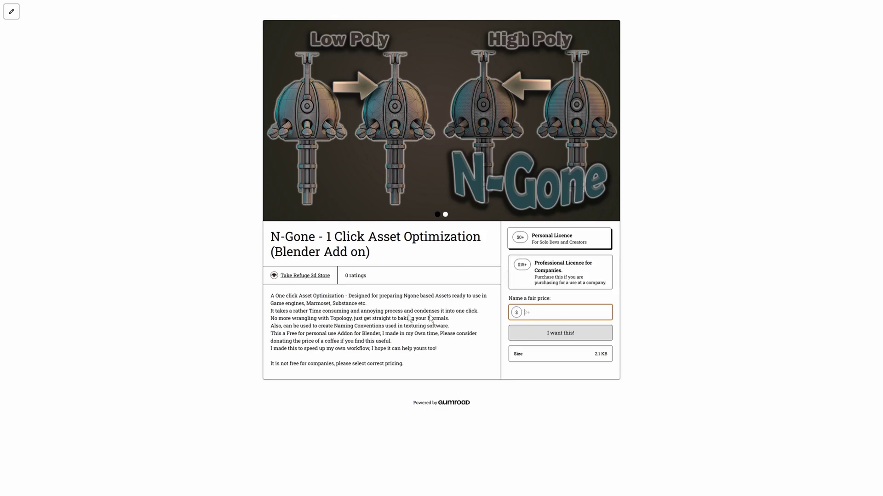
pyautogui.click(384, 326)
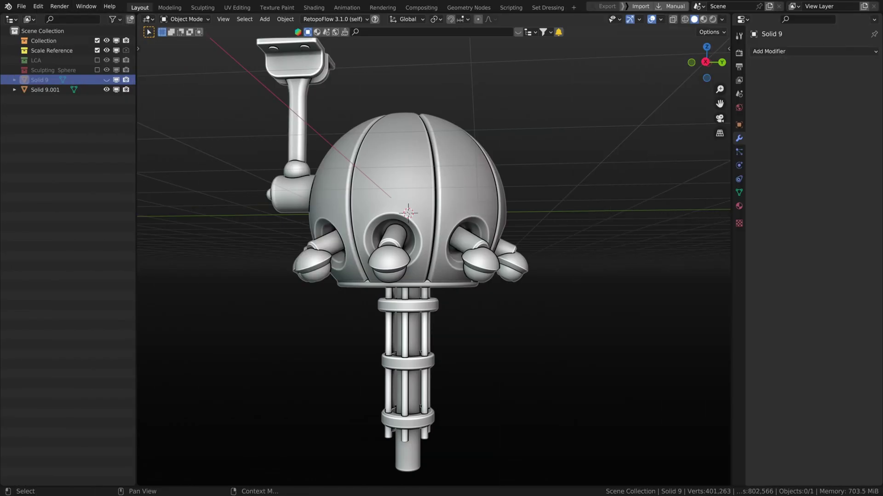
# In Blender, inspect the dense turret mesh Solid 9.001 in wireframe and solid shading
pyautogui.scroll(-3, 410, 209)
pyautogui.moveTo(410, 209); pyautogui.dragTo(381, 195, button='middle')
pyautogui.click(402, 210)
pyautogui.moveTo(322, 215)
pyautogui.mouseDown(button='middle')
pyautogui.moveTo(349, 253)
pyautogui.moveTo(391, 247)
pyautogui.moveTo(394, 262)
pyautogui.moveTo(412, 246)
pyautogui.moveTo(360, 277)
pyautogui.moveTo(302, 291)
pyautogui.moveTo(311, 275)
pyautogui.mouseUp(button='middle')
pyautogui.scroll(2, 391, 239)
pyautogui.scroll(2, 393, 261)
pyautogui.press('z')
pyautogui.click(330, 246)
pyautogui.scroll(3, 395, 238)
pyautogui.scroll(-2, 341, 242)
pyautogui.press('z')
pyautogui.click(442, 229)
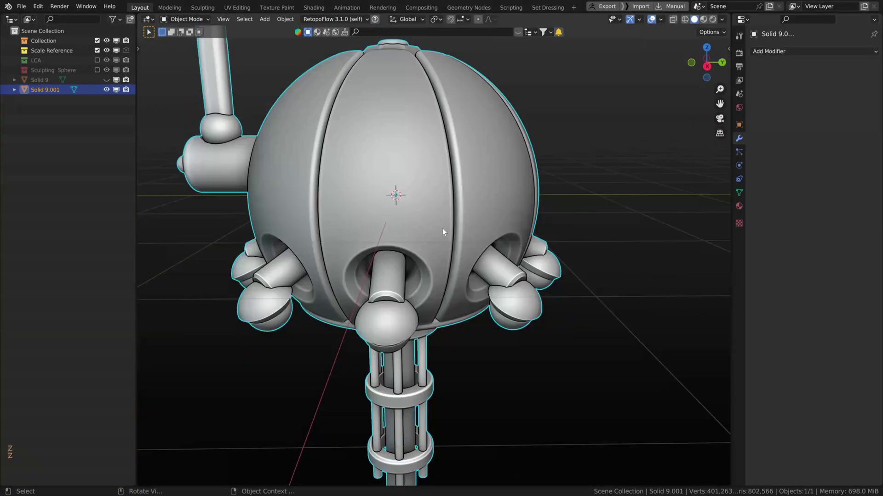
# Show Solid 9 in place of Solid 9.001 and check its wireframe
pyautogui.click(106, 80)
pyautogui.click(107, 89)
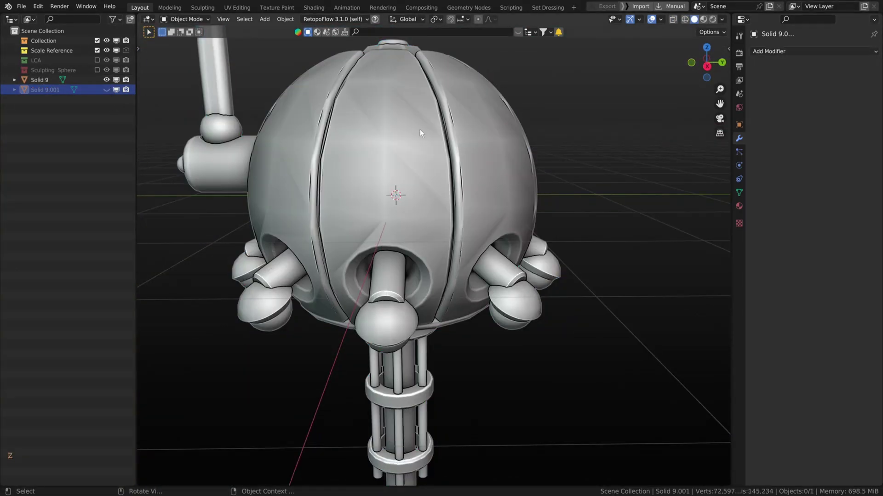
pyautogui.press('z')
pyautogui.click(324, 131)
pyautogui.press('z')
pyautogui.click(446, 136)
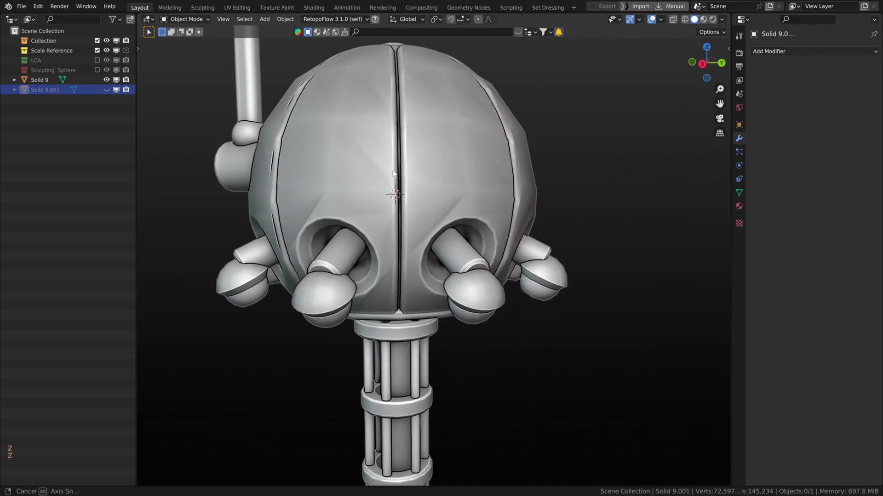
# Inspect the coarser Solid 9 turret from several sides, comparing its solid shading with its wireframe
pyautogui.scroll(4, 415, 166)
pyautogui.moveTo(415, 167); pyautogui.dragTo(374, 154, button='middle')
pyautogui.scroll(-4, 374, 153)
pyautogui.press('z')
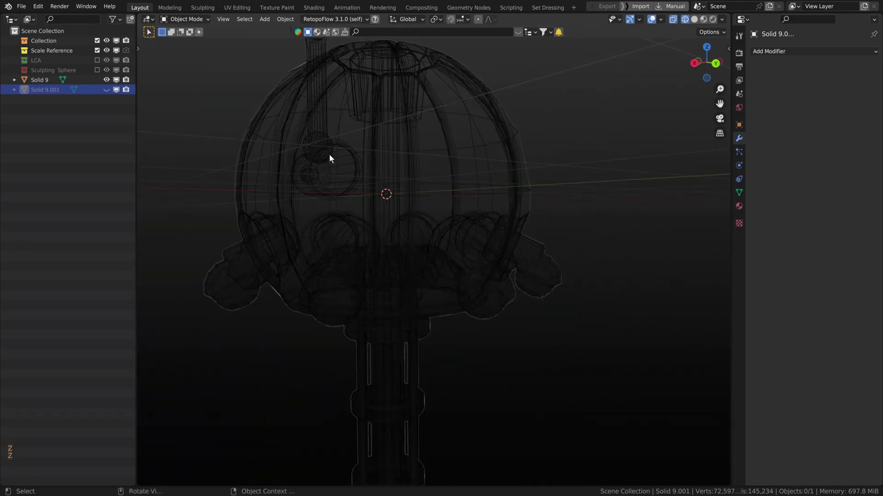
pyautogui.moveTo(330, 153)
pyautogui.mouseDown(button='middle')
pyautogui.moveTo(396, 105)
pyautogui.moveTo(370, 154)
pyautogui.moveTo(387, 172)
pyautogui.moveTo(365, 183)
pyautogui.moveTo(283, 164)
pyautogui.moveTo(354, 117)
pyautogui.moveTo(327, 175)
pyautogui.moveTo(316, 164)
pyautogui.mouseUp(button='middle')
pyautogui.press('z')
pyautogui.click(438, 153)
pyautogui.click(388, 169)
pyautogui.press('z')
pyautogui.click(298, 128)
pyautogui.click(376, 117)
pyautogui.press('z')
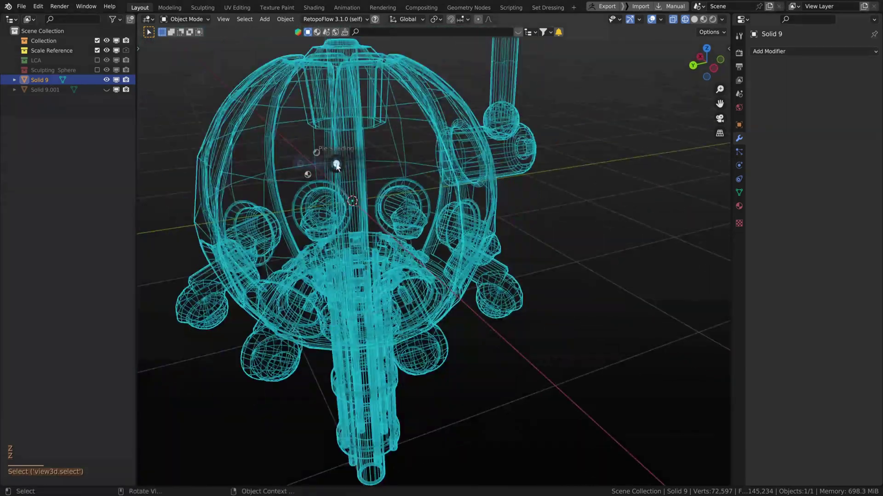
pyautogui.click(381, 166)
# Enter Edit Mode on Solid 9 and select individual faces on the barrel and its ring to examine their topology
pyautogui.press('Tab')
pyautogui.scroll(1, 393, 177)
pyautogui.moveTo(393, 177); pyautogui.dragTo(381, 193, button='middle')
pyautogui.moveTo(312, 248); pyautogui.dragTo(353, 243, button='middle')
pyautogui.scroll(1, 306, 291)
pyautogui.scroll(1, 327, 301)
pyautogui.moveTo(328, 304); pyautogui.dragTo(361, 222, button='middle')
pyautogui.scroll(2, 361, 229)
pyautogui.click(333, 304)
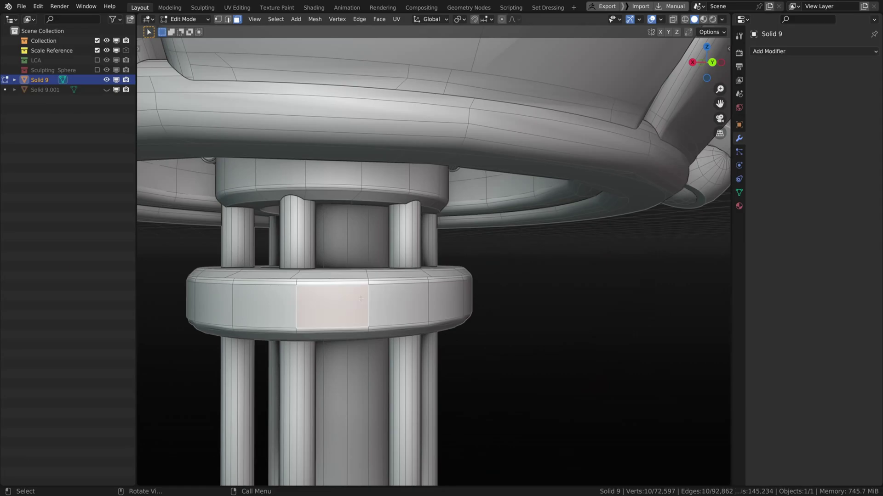
pyautogui.moveTo(335, 303); pyautogui.dragTo(385, 229, button='middle')
pyautogui.click(310, 370)
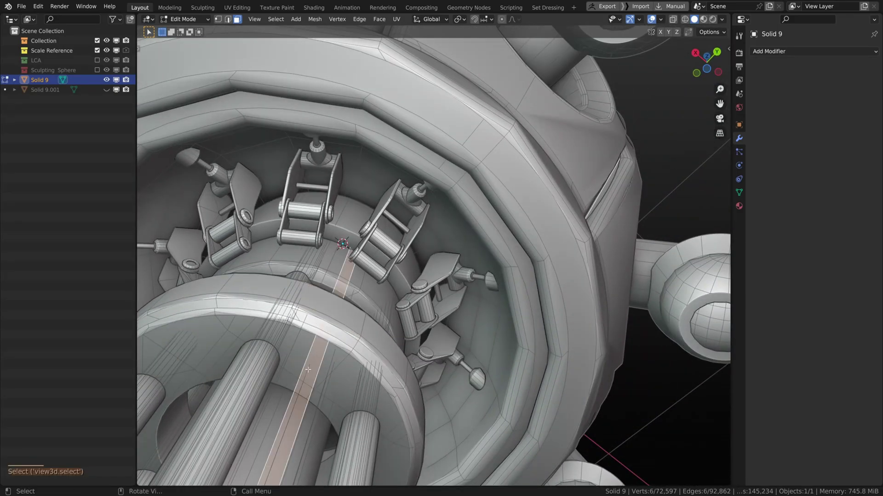
# Examine an n-gon face on the underside of the barrel ring in wireframe, and return to Object Mode
pyautogui.moveTo(309, 371); pyautogui.dragTo(307, 350, button='middle')
pyautogui.click(305, 309)
pyautogui.moveTo(305, 309)
pyautogui.mouseDown(button='middle')
pyautogui.moveTo(296, 280)
pyautogui.moveTo(316, 311)
pyautogui.mouseUp(button='middle')
pyautogui.press('z')
pyautogui.press('z')
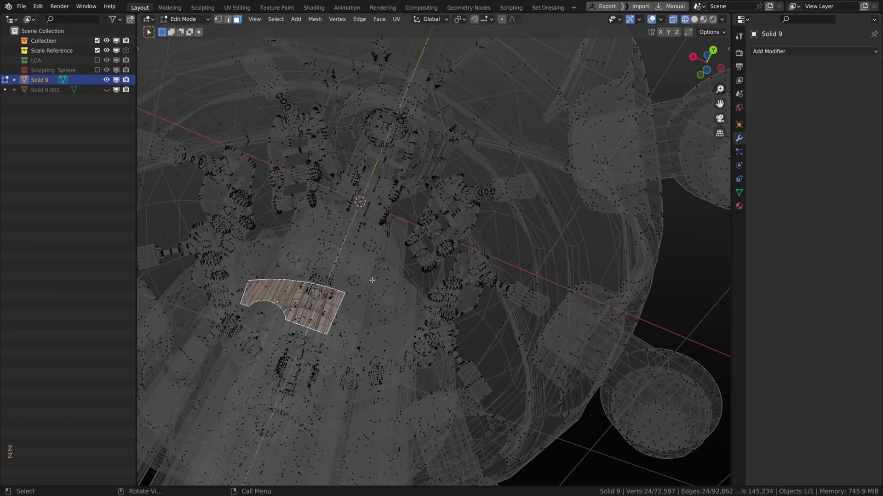
pyautogui.moveTo(371, 280); pyautogui.dragTo(366, 292, button='middle')
pyautogui.press('z')
pyautogui.scroll(1, 435, 261)
pyautogui.scroll(-7, 435, 261)
pyautogui.scroll(-2, 435, 261)
pyautogui.moveTo(435, 261); pyautogui.dragTo(441, 282, button='middle')
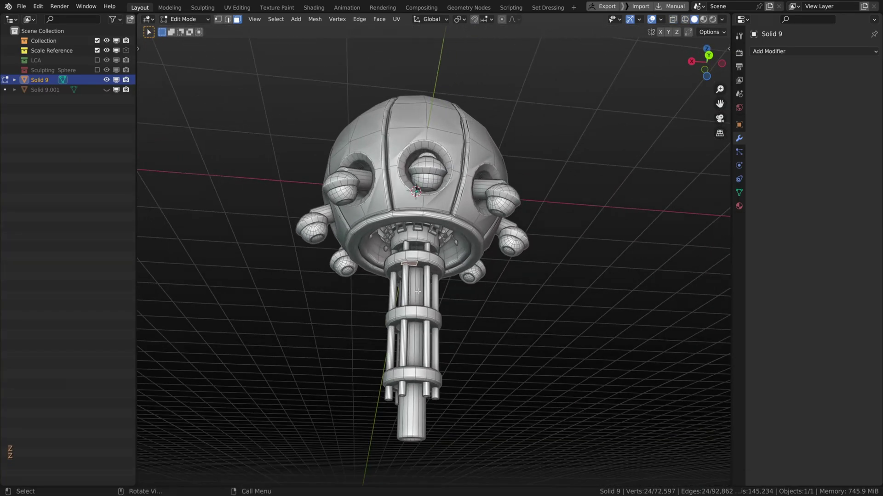
pyautogui.press('Tab')
pyautogui.moveTo(501, 263); pyautogui.dragTo(481, 284, button='middle')
# Rename Solid 9 as Gunturret using the N-Gone add-on
pyautogui.press('n')
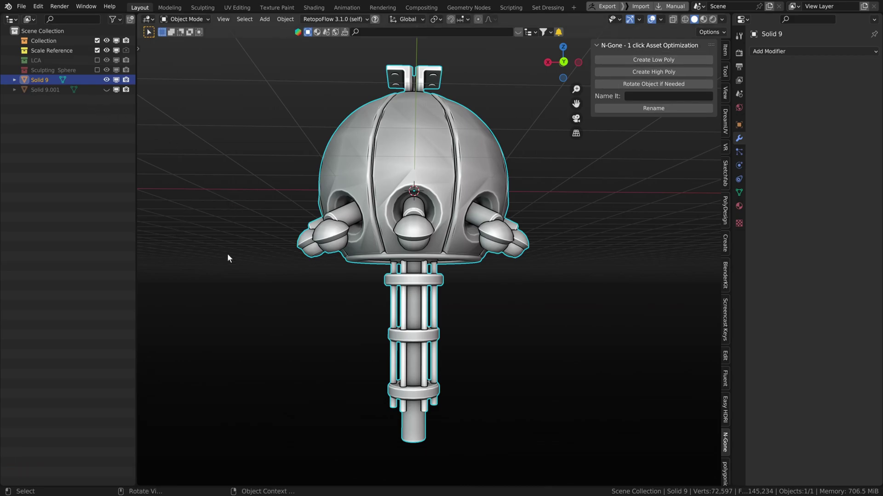
pyautogui.moveTo(227, 253); pyautogui.dragTo(438, 210, button='middle')
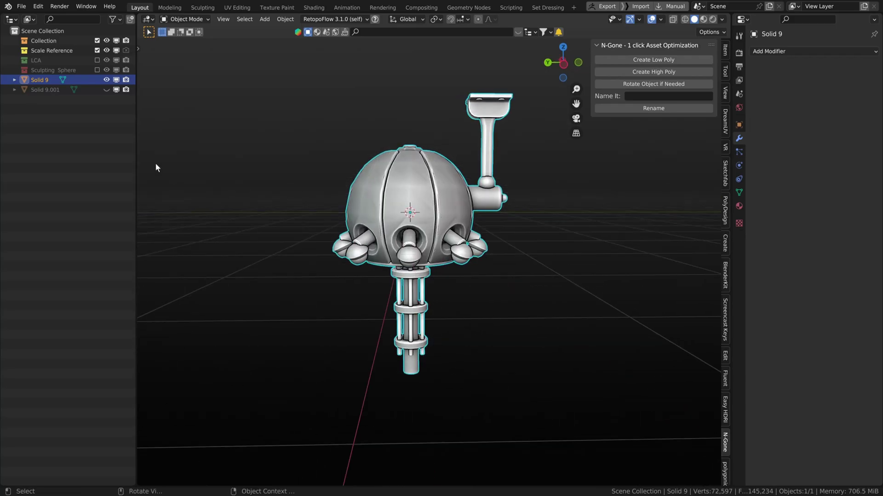
pyautogui.click(639, 97)
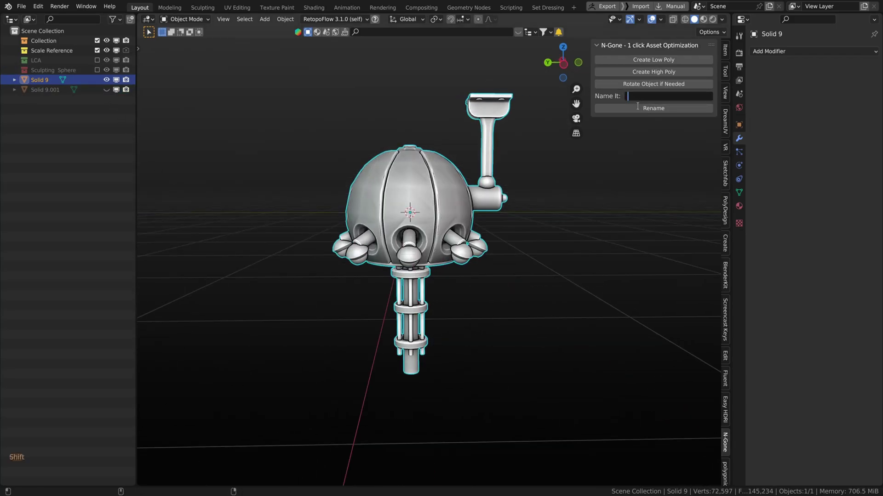
pyautogui.write('Gunturret')
pyautogui.press('Return')
pyautogui.click(647, 110)
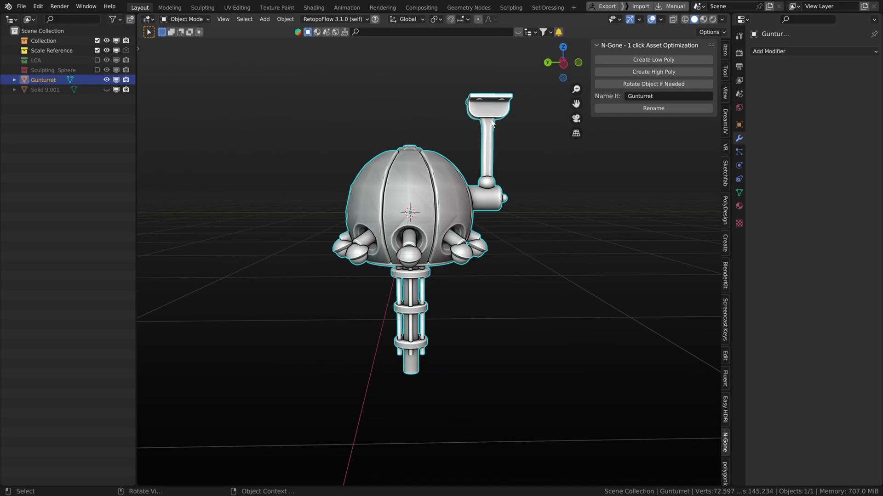
# Rotate the Gunturret with the N-Gone rotation option and check its orientation from the front
pyautogui.click(639, 84)
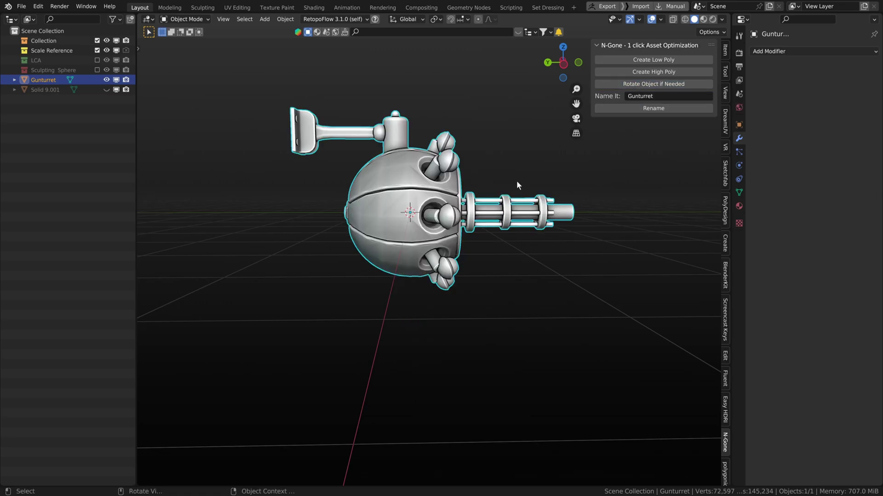
pyautogui.press('KP_1')
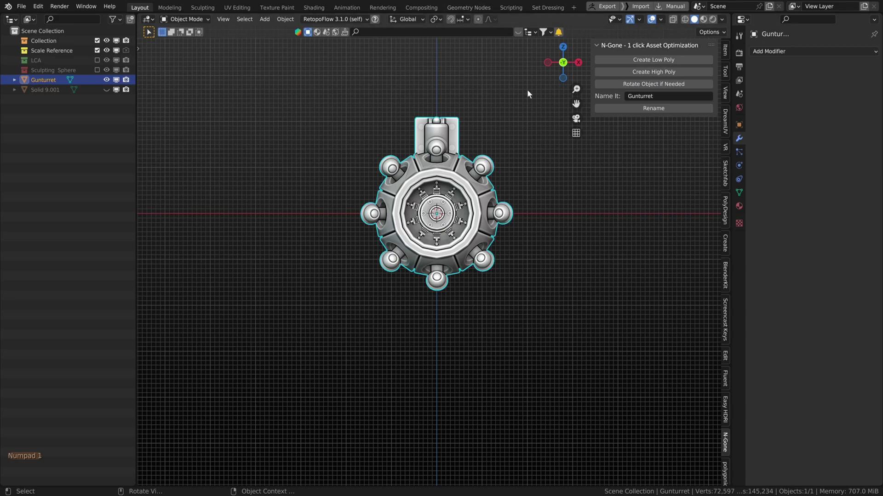
pyautogui.moveTo(445, 301); pyautogui.dragTo(465, 224, button='middle')
pyautogui.scroll(5, 465, 224)
pyautogui.keyDown('shift'); pyautogui.moveTo(401, 264); pyautogui.dragTo(386, 272, button='middle'); pyautogui.keyUp('shift')
pyautogui.moveTo(404, 272); pyautogui.dragTo(529, 263, button='middle')
pyautogui.scroll(-1, 507, 280)
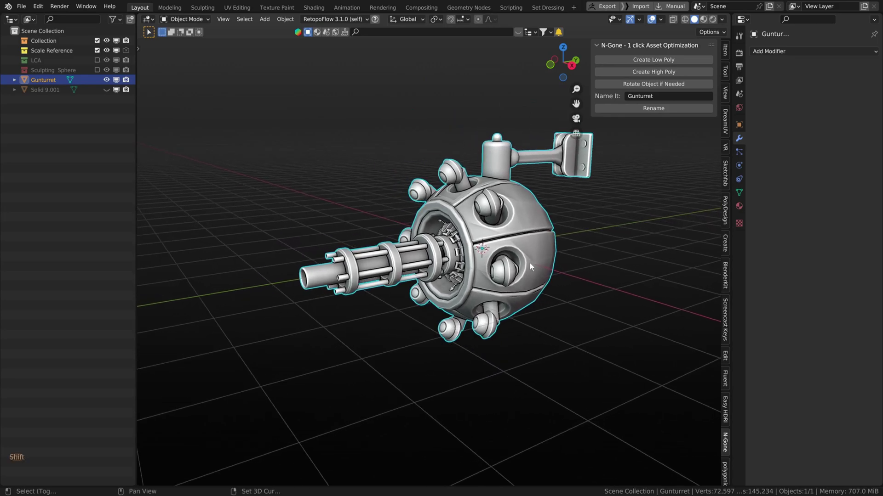
# Create the low-poly version of the Gunturret with N-Gone and check its surface
pyautogui.click(669, 63)
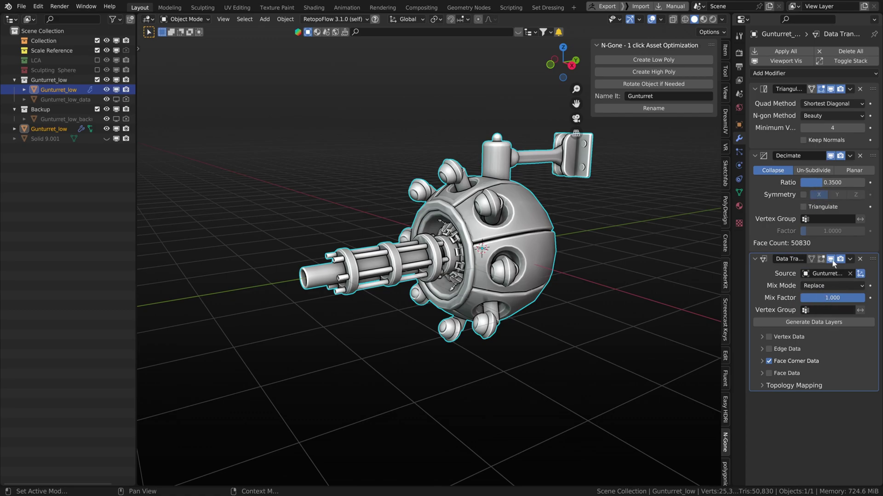
pyautogui.scroll(5, 518, 327)
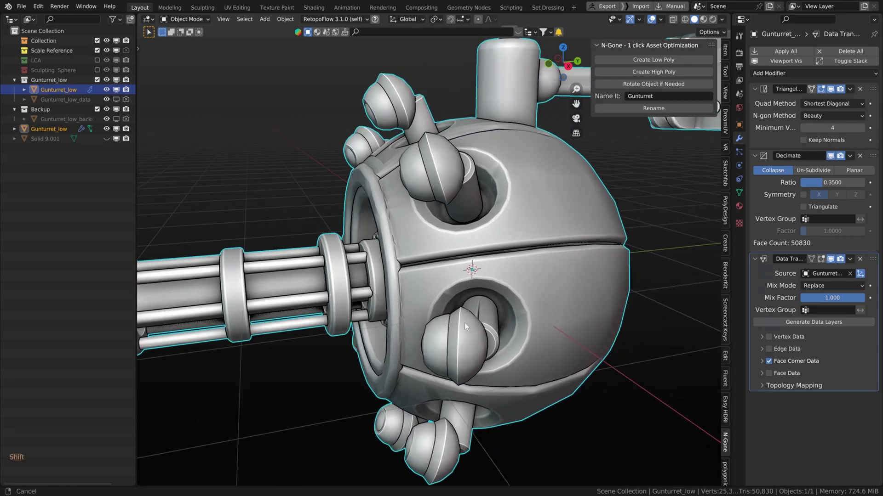
pyautogui.scroll(-1, 593, 313)
pyautogui.moveTo(593, 314); pyautogui.dragTo(575, 295, button='middle')
pyautogui.scroll(2, 591, 291)
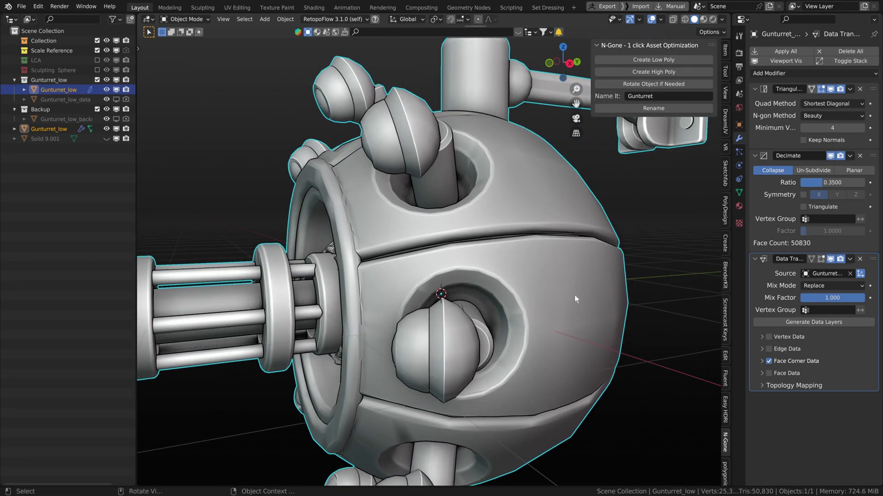
# Compare the low-poly turret's shading with the Data Transfer modifier's viewport display off and on
pyautogui.click(831, 260)
pyautogui.moveTo(631, 300); pyautogui.dragTo(517, 302, button='middle')
pyautogui.scroll(-3, 521, 311)
pyautogui.click(832, 259)
pyautogui.click(505, 298)
pyautogui.scroll(2, 516, 303)
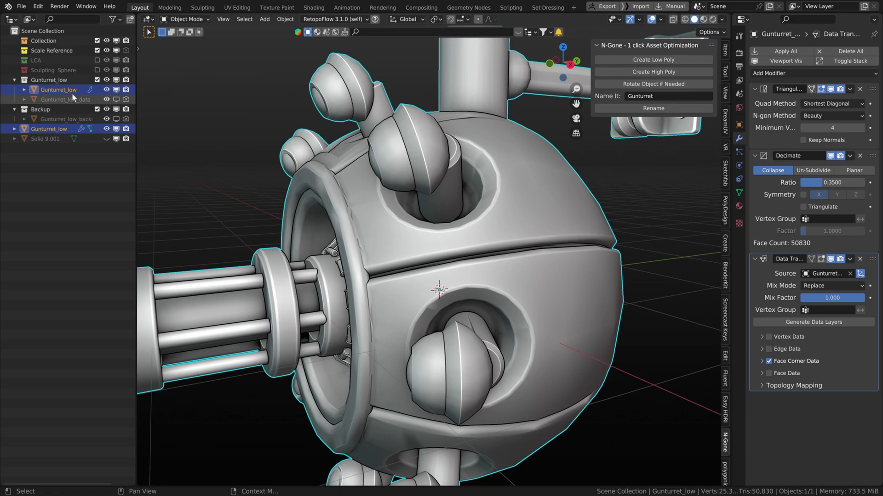
# Exclude the Gunturret_low collection from the view layer and rename Solid 9.001 as Gunturret with N-Gone
pyautogui.click(97, 80)
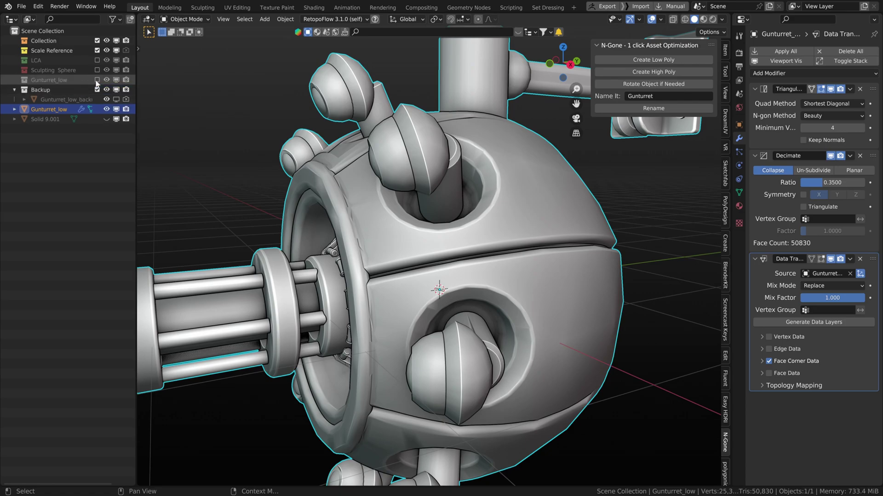
pyautogui.click(59, 120)
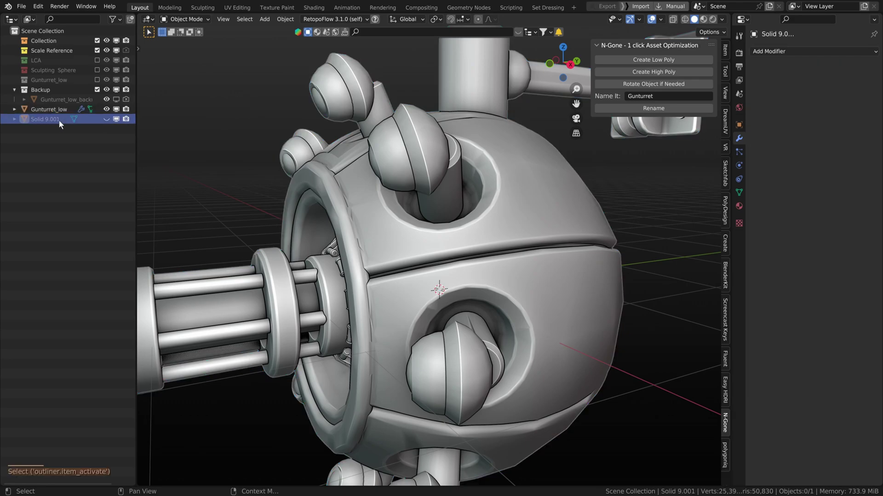
pyautogui.click(666, 109)
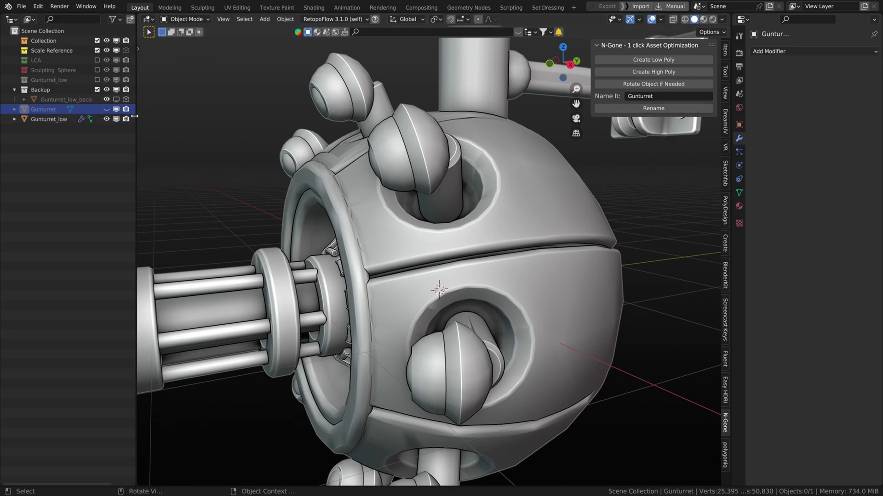
# Unhide the Gunturret, hide Gunturret_low, and rotate the Gunturret with the N-Gone rotation option
pyautogui.click(107, 110)
pyautogui.scroll(-3, 429, 211)
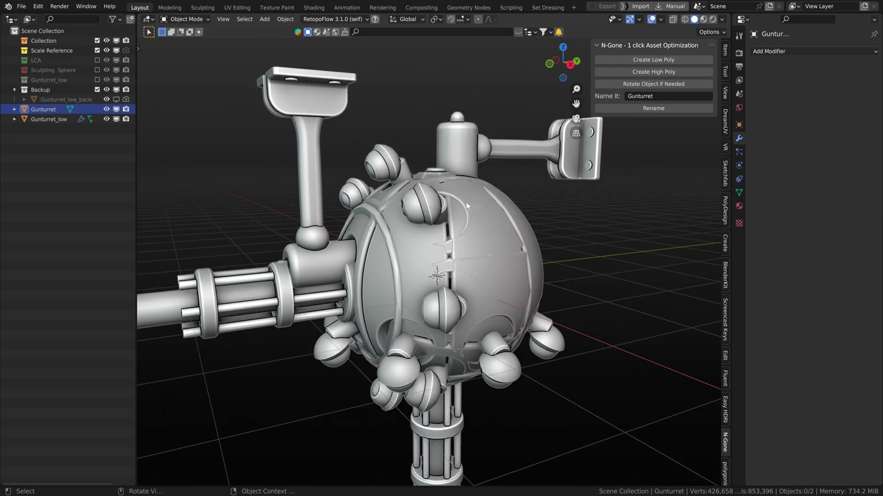
pyautogui.scroll(-1, 465, 202)
pyautogui.click(106, 119)
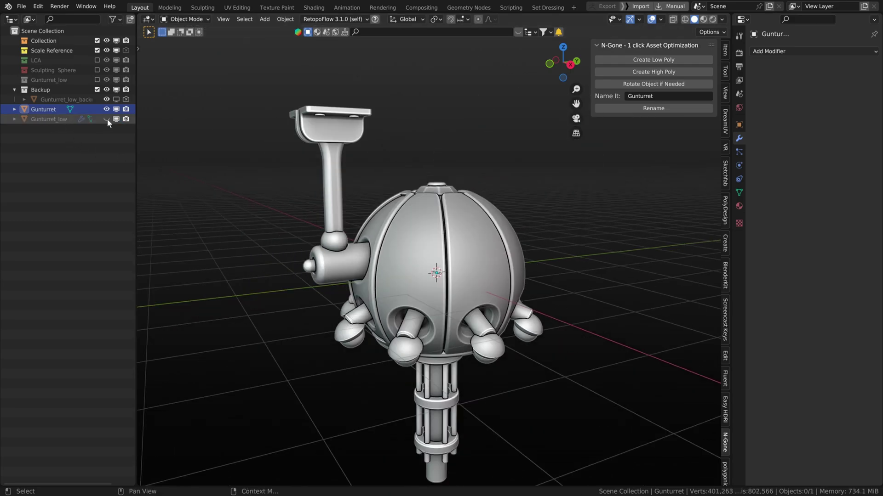
pyautogui.click(648, 85)
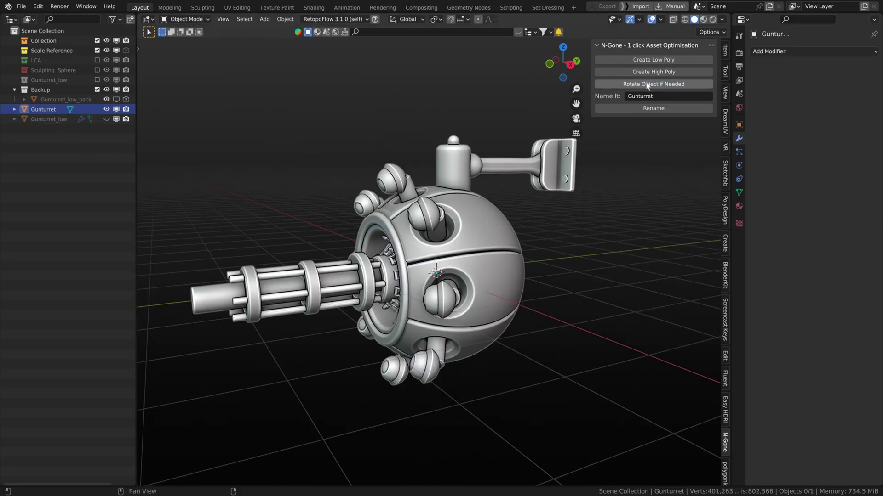
# Examine the Gunturret's mesh density in wireframe shading and its surface in solid shading
pyautogui.moveTo(322, 208)
pyautogui.mouseDown(button='middle')
pyautogui.moveTo(481, 222)
pyautogui.moveTo(435, 228)
pyautogui.mouseUp(button='middle')
pyautogui.press('z')
pyautogui.click(390, 227)
pyautogui.click(426, 225)
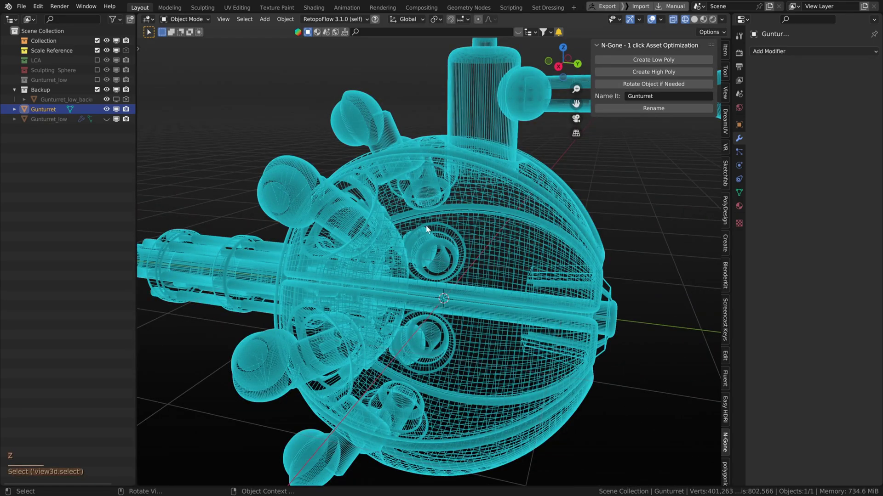
pyautogui.scroll(2, 455, 214)
pyautogui.moveTo(476, 207); pyautogui.dragTo(542, 213, button='middle')
pyautogui.scroll(-1, 443, 244)
pyautogui.press('z')
pyautogui.click(498, 244)
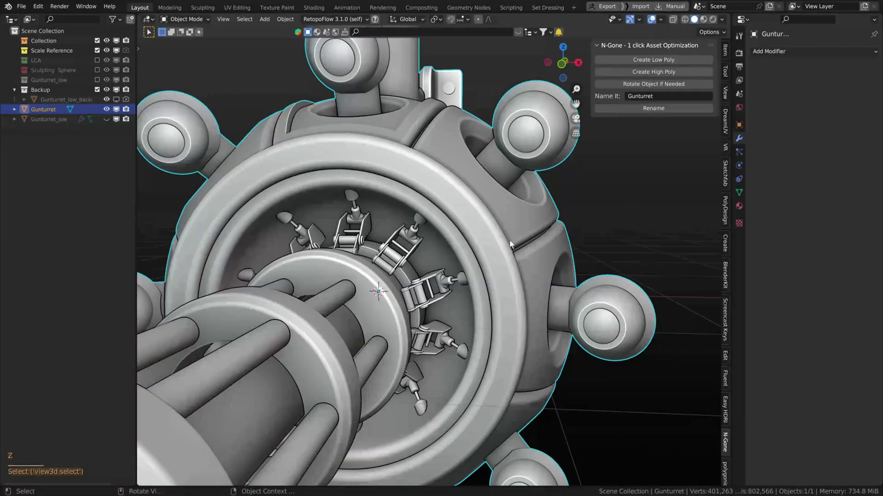
pyautogui.moveTo(442, 229)
pyautogui.mouseDown(button='middle')
pyautogui.moveTo(511, 223)
pyautogui.moveTo(339, 256)
pyautogui.moveTo(399, 250)
pyautogui.mouseUp(button='middle')
pyautogui.scroll(-3, 359, 248)
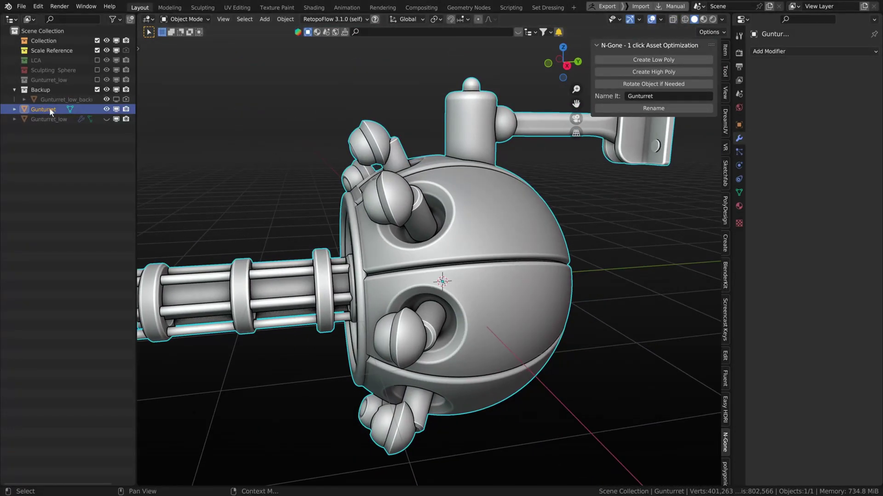
# Create the high-poly version of the Gunturret with N-Gone and exclude the Gunturret_high collection from the view layer
pyautogui.click(642, 73)
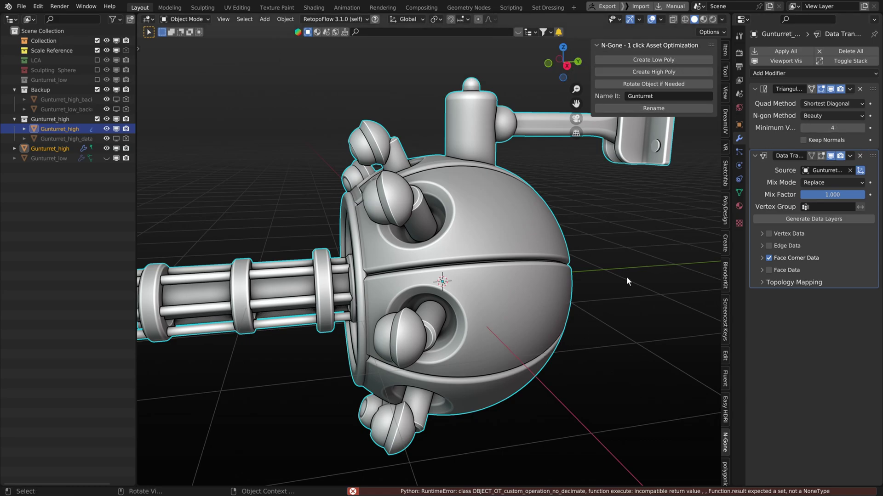
pyautogui.moveTo(407, 245); pyautogui.dragTo(398, 244, button='middle')
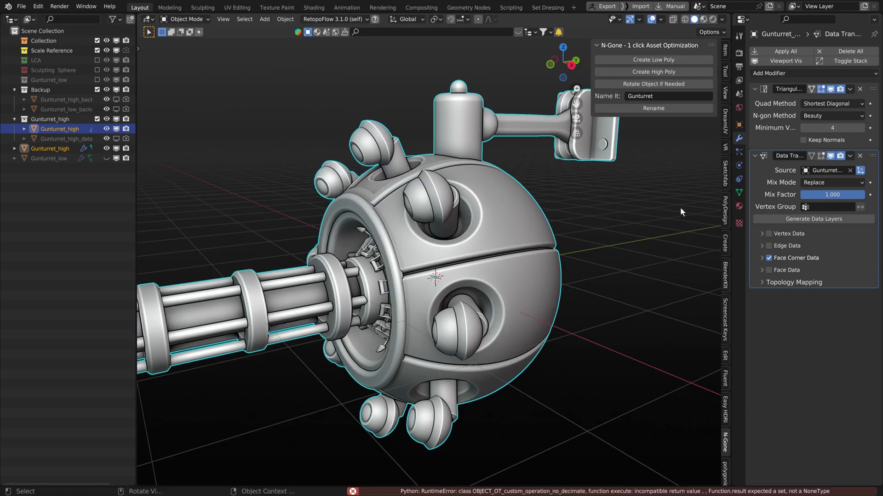
pyautogui.click(766, 129)
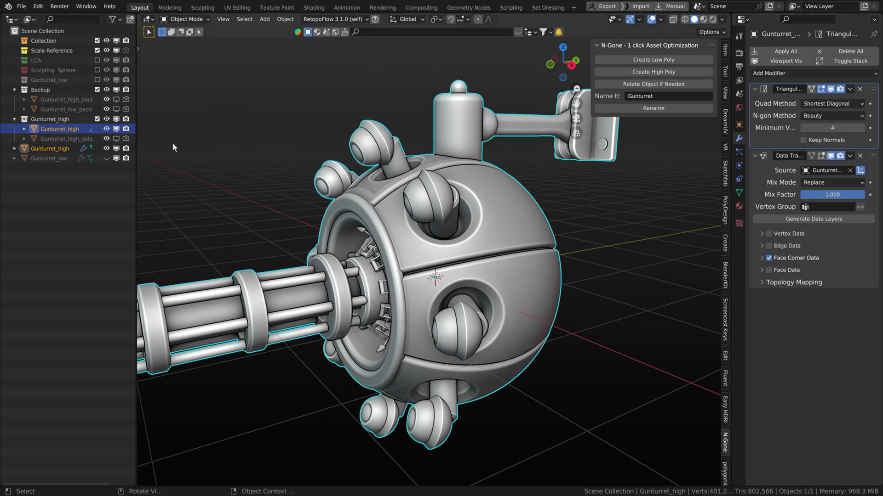
pyautogui.click(97, 120)
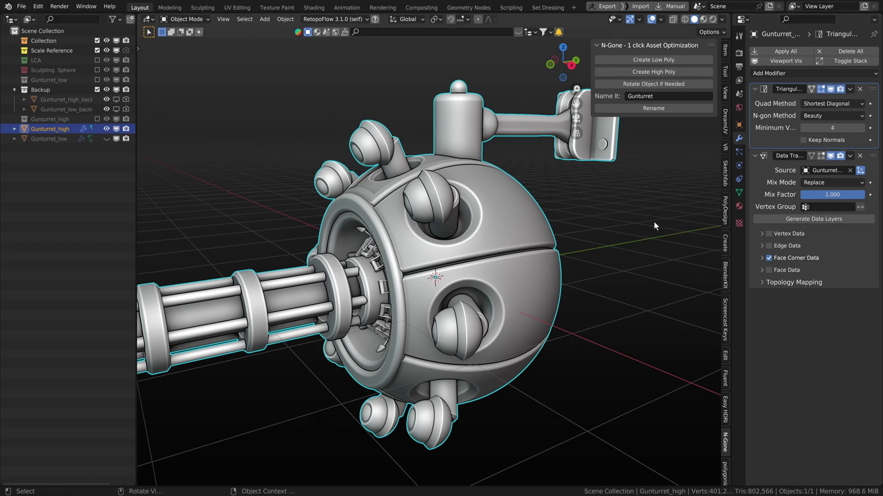
# Compare the high-poly turret's surface shading up close with the Data Transfer modifier's viewport display on and off
pyautogui.scroll(3, 553, 288)
pyautogui.moveTo(553, 288); pyautogui.dragTo(478, 312, button='middle')
pyautogui.scroll(3, 478, 313)
pyautogui.scroll(4, 479, 309)
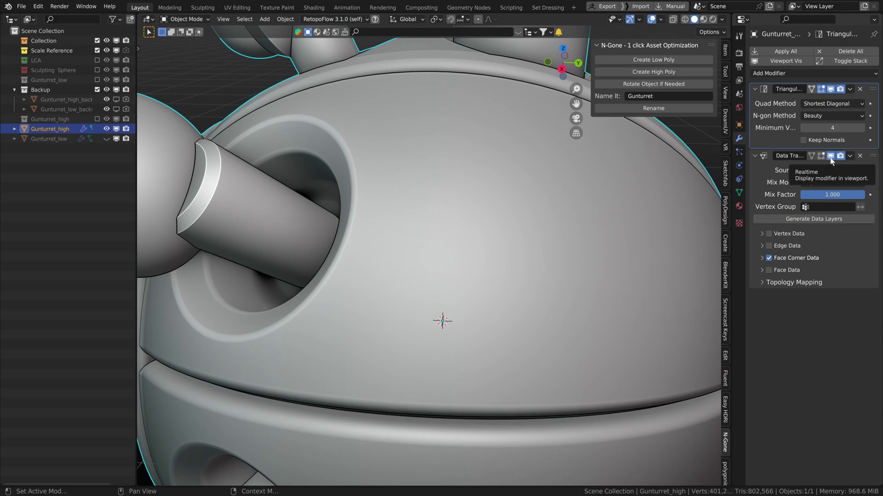
pyautogui.click(830, 156)
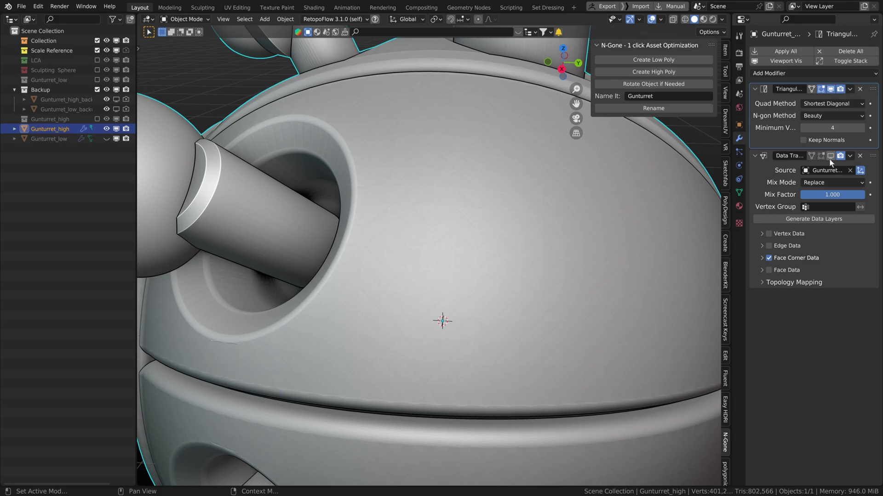
pyautogui.scroll(4, 473, 333)
pyautogui.moveTo(473, 333); pyautogui.dragTo(528, 334, button='middle')
pyautogui.scroll(2, 513, 333)
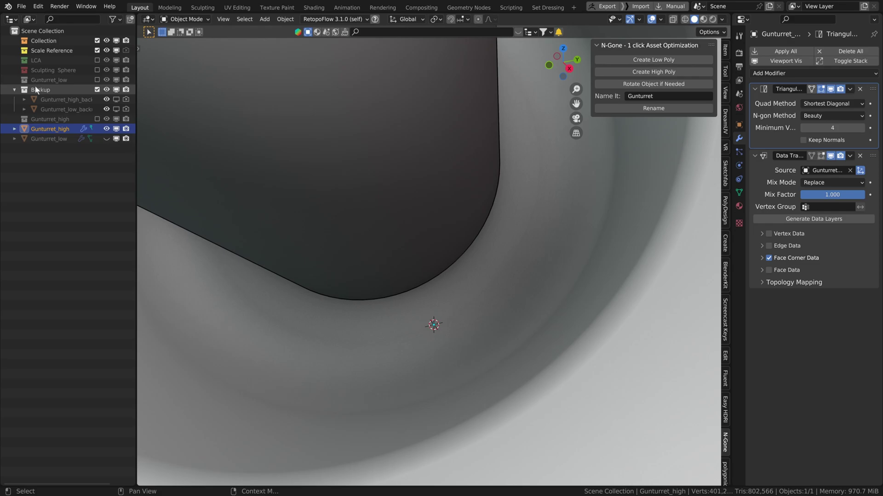
# Check the high-poly backup in the Backup collection by displaying it alone with Gunturret_high hidden, then disable its display
pyautogui.click(67, 100)
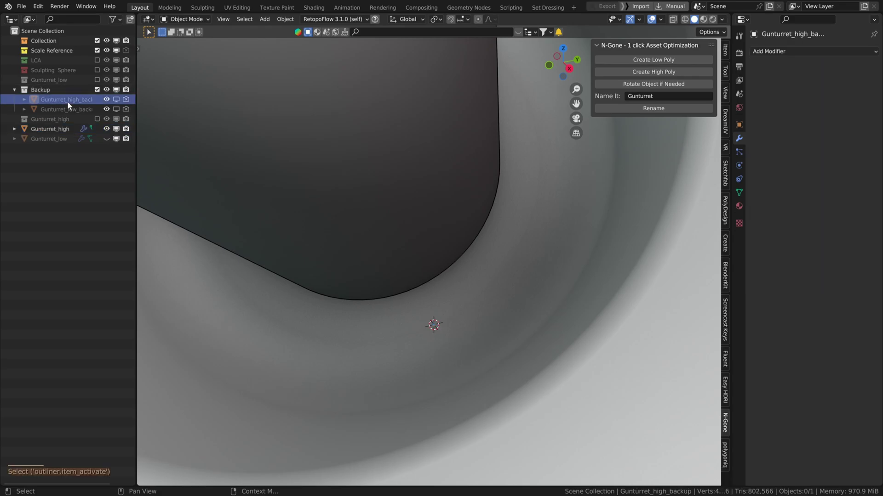
pyautogui.click(115, 101)
pyautogui.click(116, 101)
pyautogui.click(106, 129)
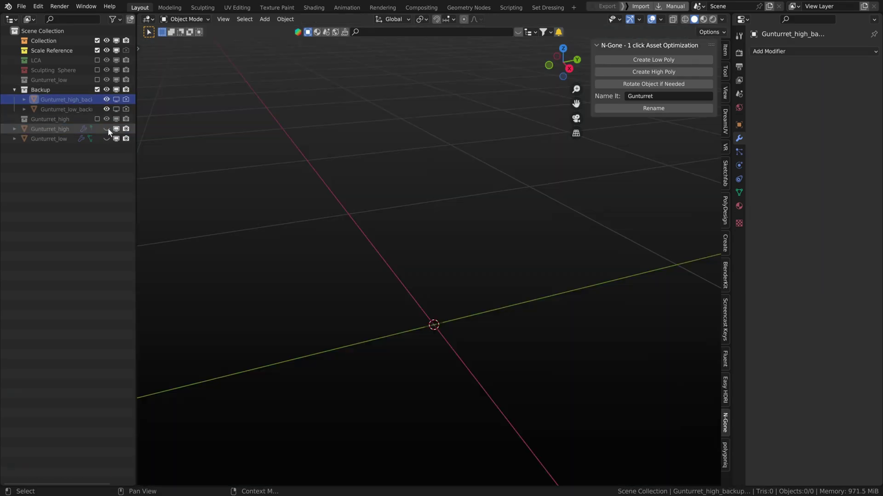
pyautogui.click(116, 100)
pyautogui.scroll(-6, 393, 198)
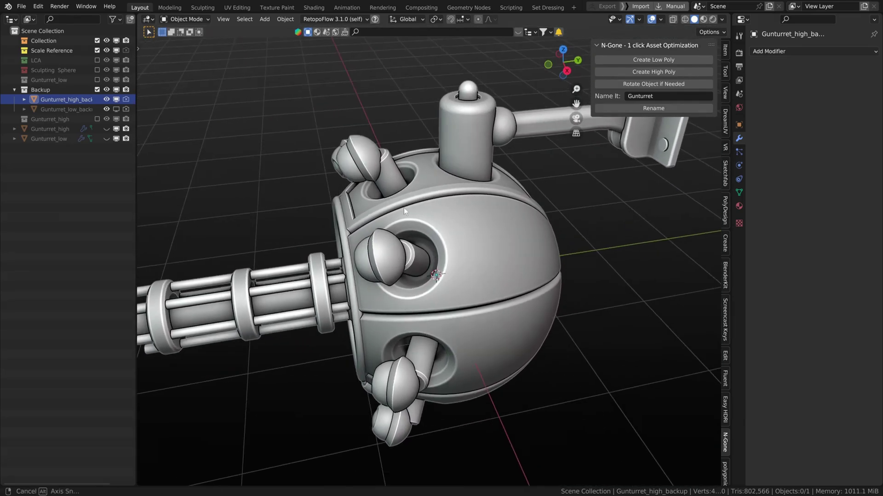
pyautogui.click(115, 100)
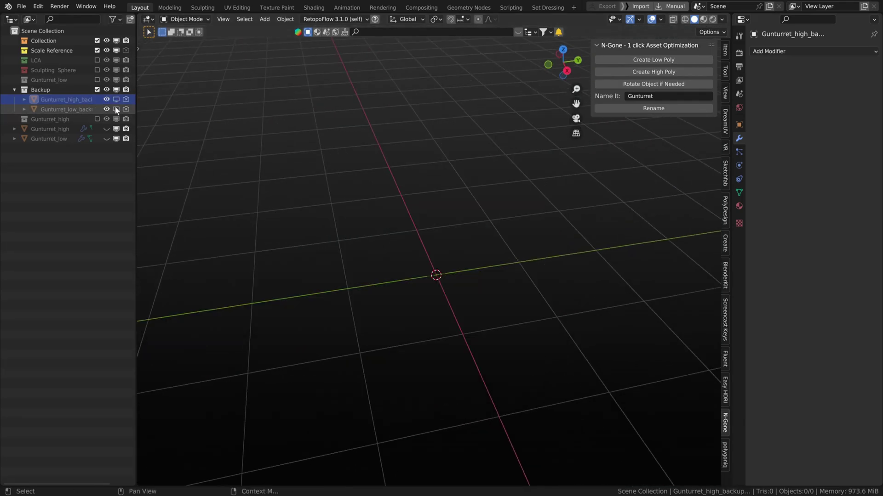
# Exclude the Backup collection from the view layer and unhide Gunturret_high and Gunturret_low together
pyautogui.click(97, 89)
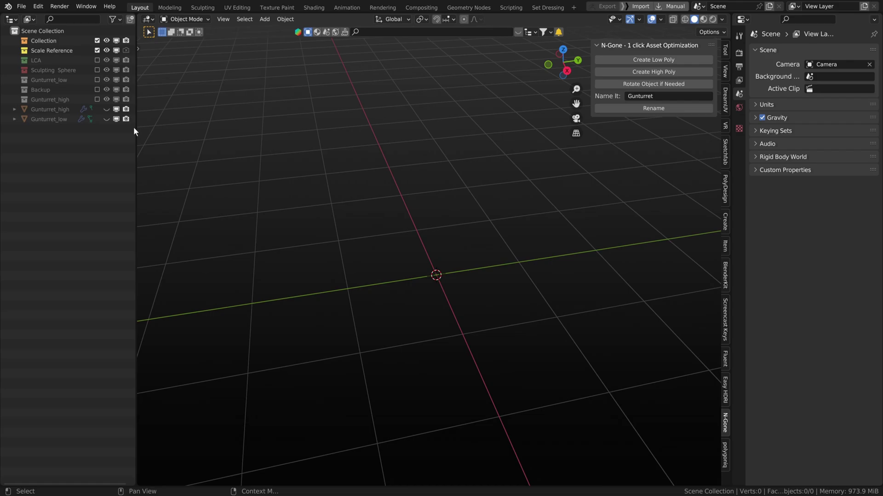
pyautogui.click(106, 109)
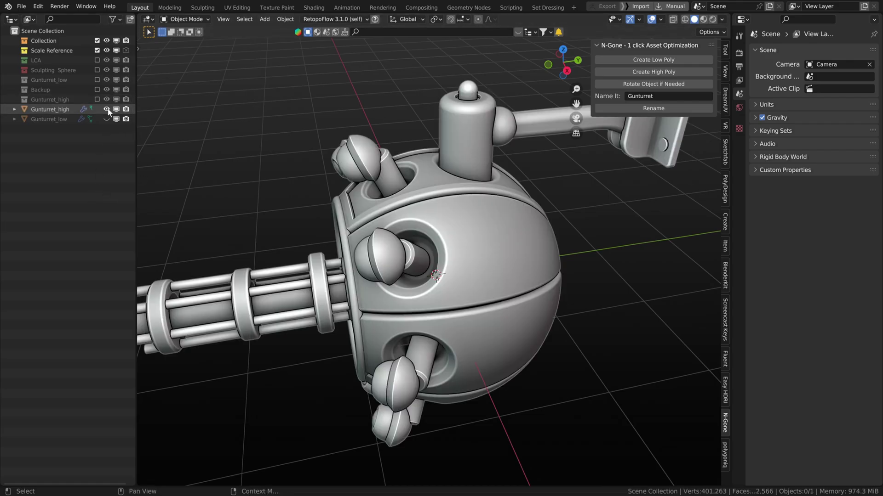
pyautogui.click(106, 119)
# Examine how the high-poly and low-poly turrets overlap, including the small mechanical arms inside the front ring
pyautogui.moveTo(338, 221); pyautogui.dragTo(371, 217, button='middle')
pyautogui.scroll(-3, 392, 306)
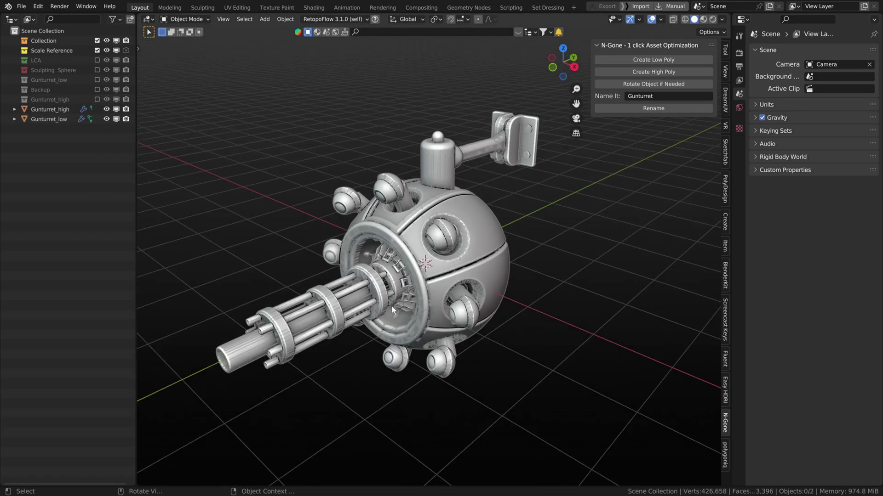
pyautogui.moveTo(391, 306); pyautogui.dragTo(431, 288, button='middle')
pyautogui.scroll(3, 387, 283)
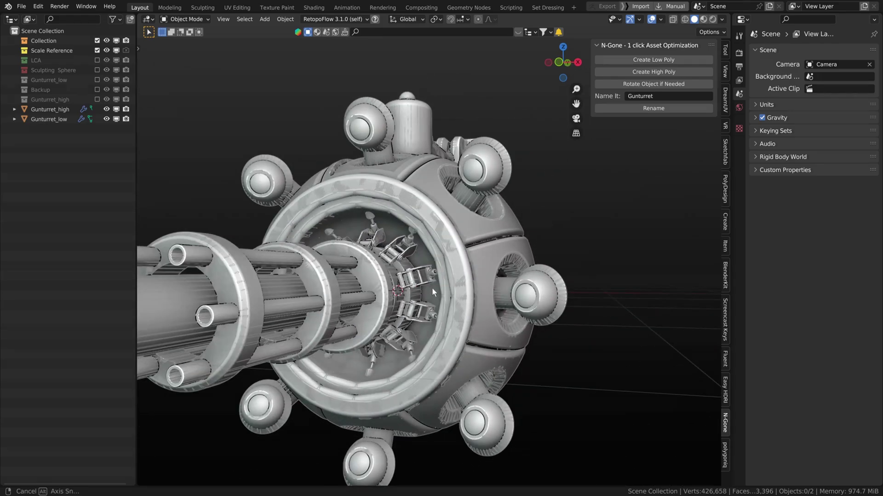
pyautogui.scroll(4, 423, 302)
pyautogui.scroll(4, 424, 302)
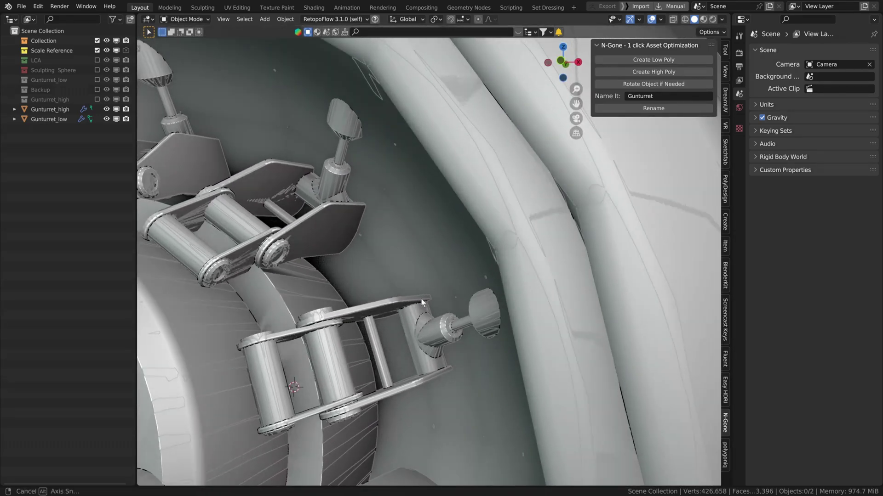
pyautogui.scroll(-10, 422, 299)
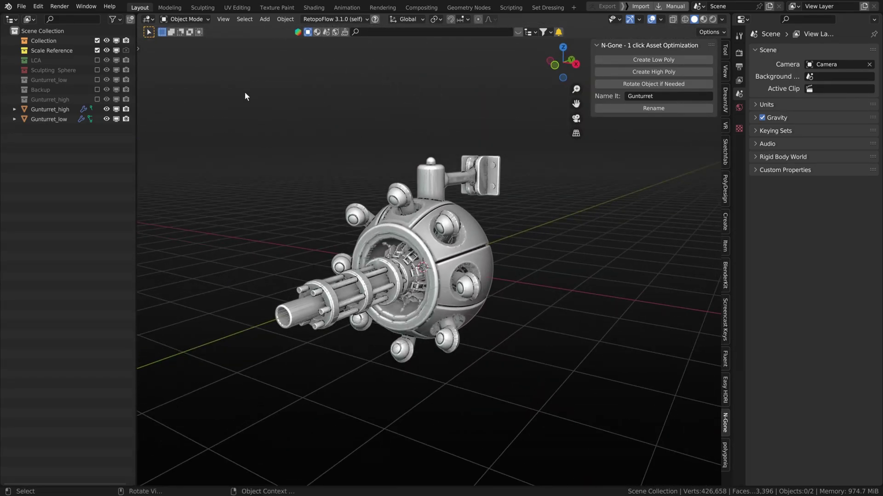
# Select both the high-poly and low-poly turrets and look up the FBX export option
pyautogui.moveTo(211, 84); pyautogui.dragTo(552, 406)
pyautogui.moveTo(553, 405); pyautogui.dragTo(404, 305, button='middle')
pyautogui.scroll(3, 404, 305)
pyautogui.press('q')
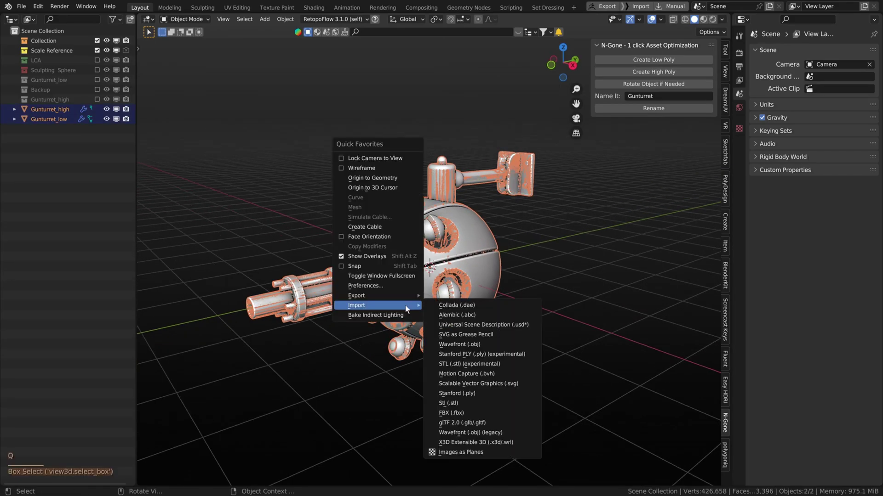
pyautogui.moveTo(392, 297)
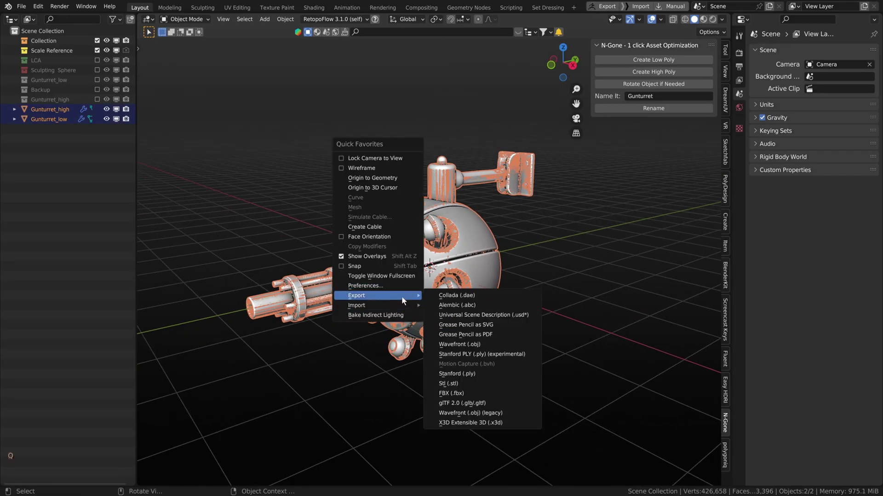
pyautogui.click(477, 390)
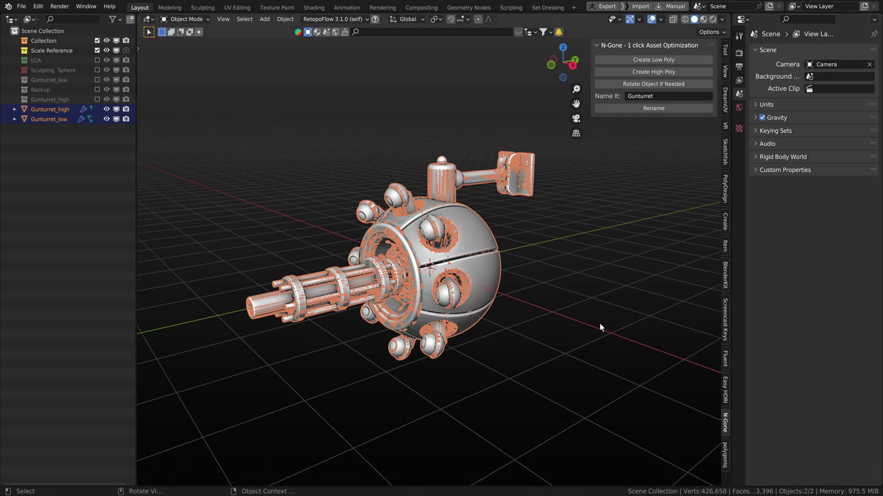
# Hide Gunturret_high and select the entire mesh of Gunturret_low in Edit Mode
pyautogui.click(106, 109)
pyautogui.click(442, 265)
pyautogui.moveTo(442, 266); pyautogui.dragTo(502, 184, button='middle')
pyautogui.press('Tab')
pyautogui.scroll(8, 430, 248)
pyautogui.scroll(-3, 428, 251)
pyautogui.scroll(2, 428, 257)
pyautogui.scroll(-4, 428, 265)
pyautogui.press('a')
pyautogui.press('a')
pyautogui.rightClick(504, 181)
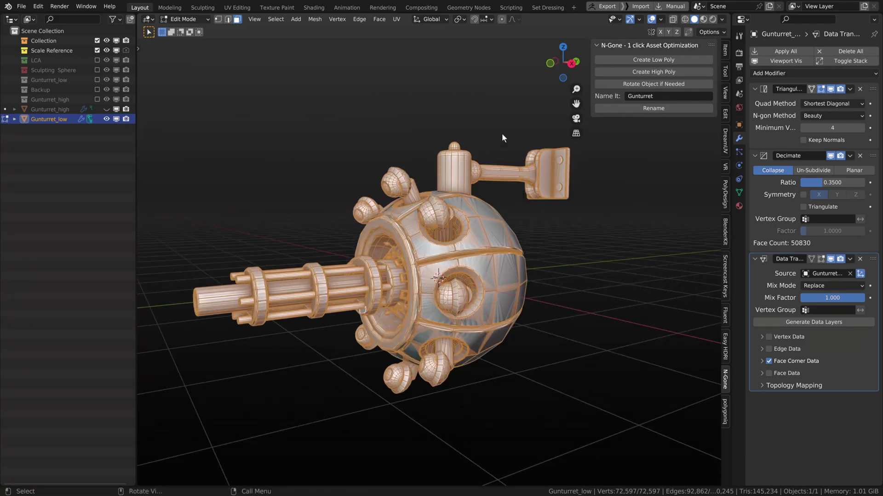
# Unwrap the selected mesh with Smart UV Project, using a 66° angle limit and the Scaled margin method
pyautogui.press('u')
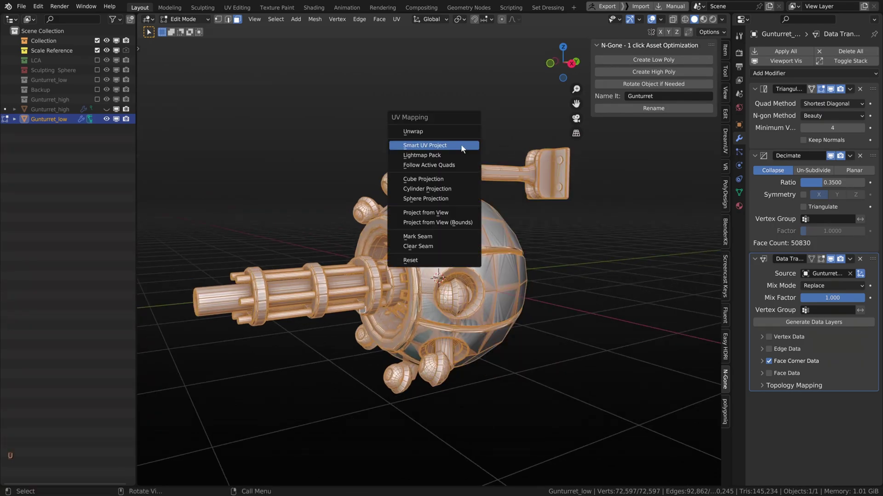
pyautogui.click(461, 144)
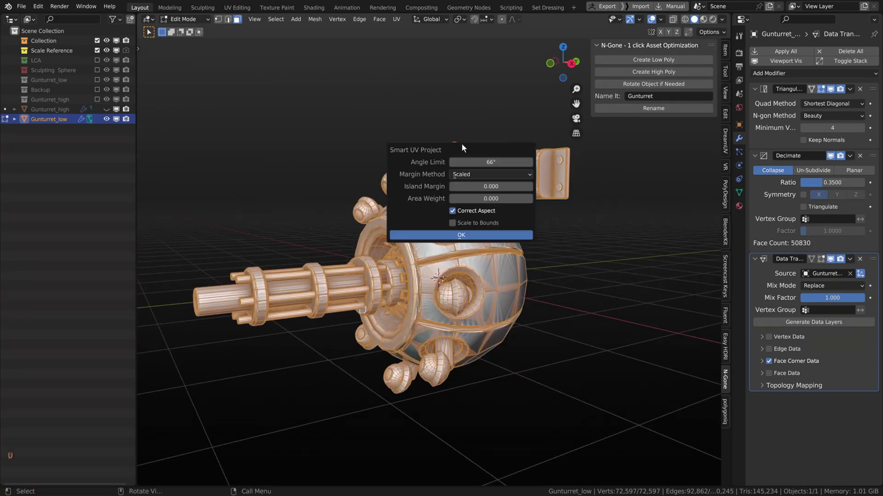
pyautogui.click(487, 230)
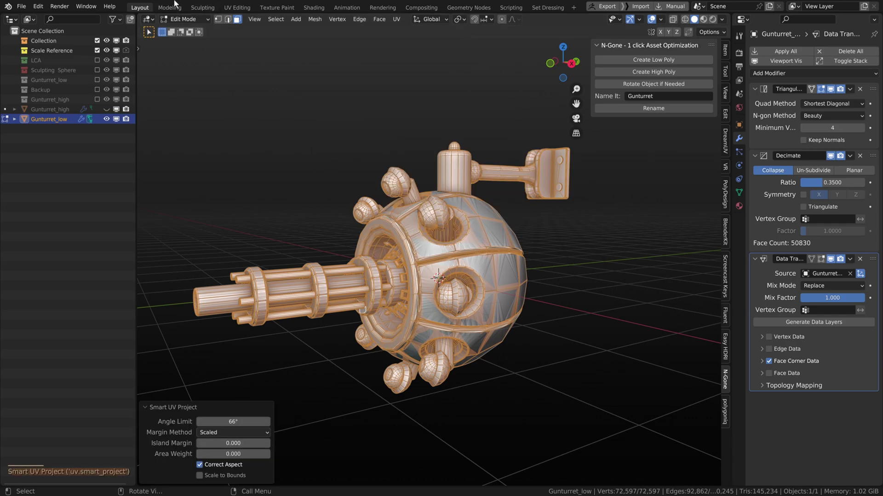
# Switch to the UV Editing workspace and inspect the whole UV layout of Gunturret_low
pyautogui.click(233, 8)
pyautogui.press('Home')
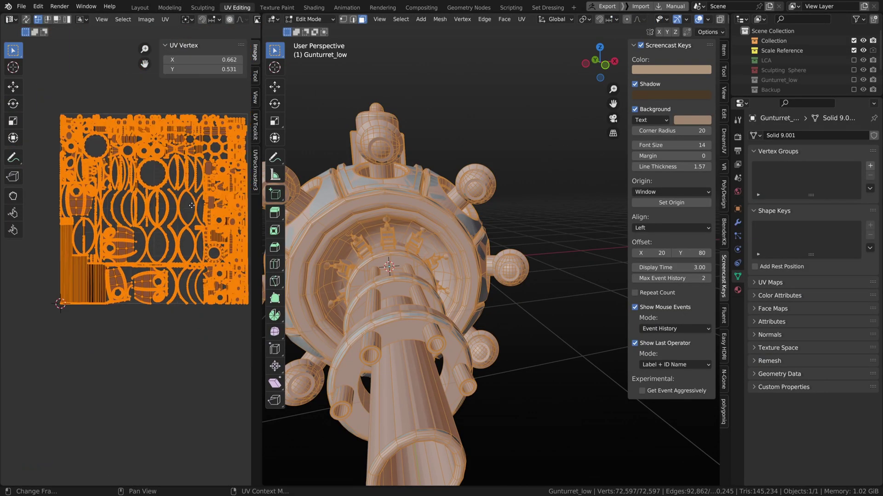
pyautogui.press('q')
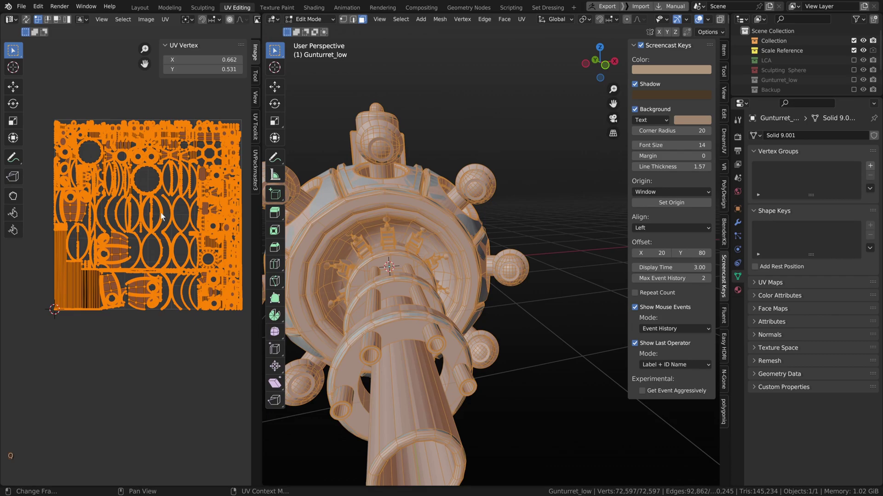
# Pack all UV islands of Gunturret_low with UVPackmaster and inspect the packed layout
pyautogui.press('q')
pyautogui.click(122, 263)
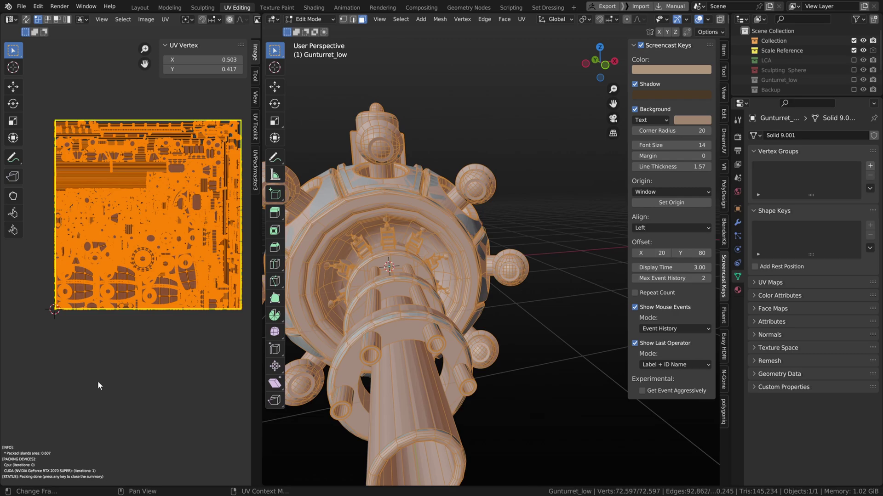
pyautogui.scroll(2, 109, 373)
pyautogui.scroll(-1, 110, 368)
pyautogui.moveTo(110, 368); pyautogui.dragTo(112, 371, button='middle')
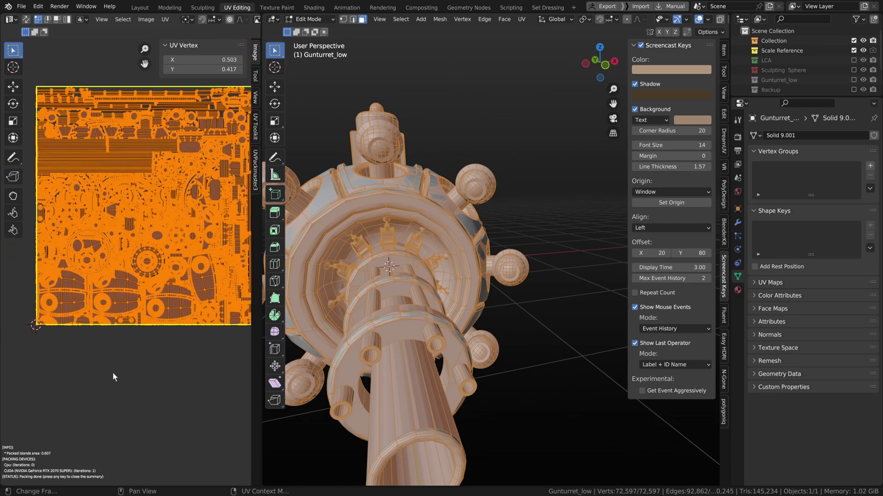
pyautogui.scroll(-1, 112, 371)
pyautogui.moveTo(158, 339); pyautogui.dragTo(151, 342, button='middle')
pyautogui.scroll(-1, 148, 333)
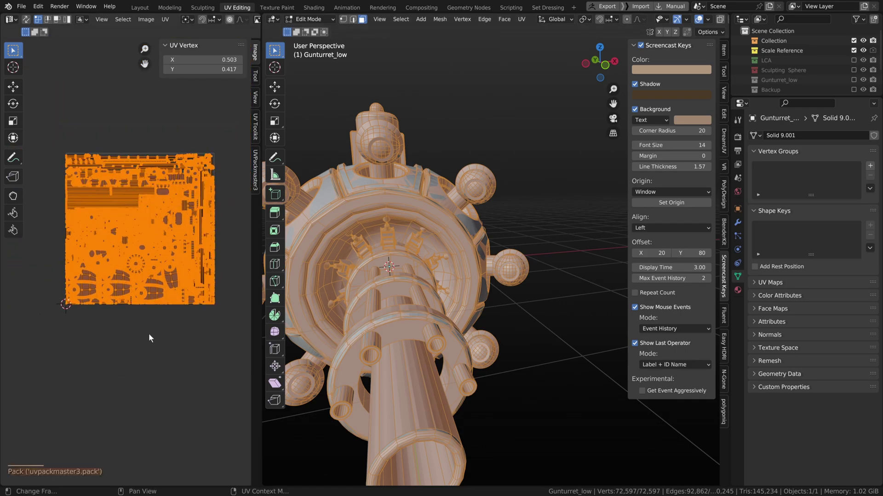
pyautogui.scroll(3, 147, 332)
pyautogui.click(150, 353)
pyautogui.scroll(3, 150, 353)
# Return Gunturret_low to Object Mode and switch to the Layout workspace
pyautogui.moveTo(425, 289); pyautogui.dragTo(377, 300, button='middle')
pyautogui.press('Tab')
pyautogui.moveTo(446, 252); pyautogui.dragTo(383, 238, button='middle')
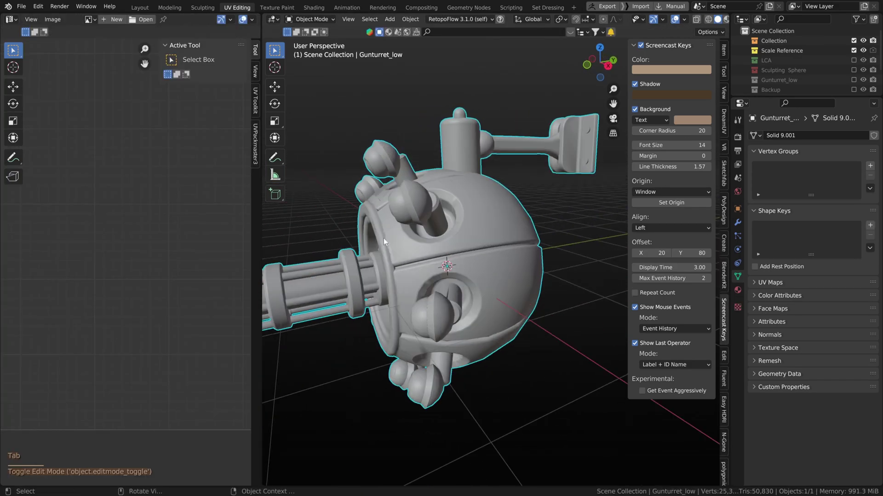
pyautogui.moveTo(401, 270); pyautogui.dragTo(435, 305, button='middle')
pyautogui.click(138, 7)
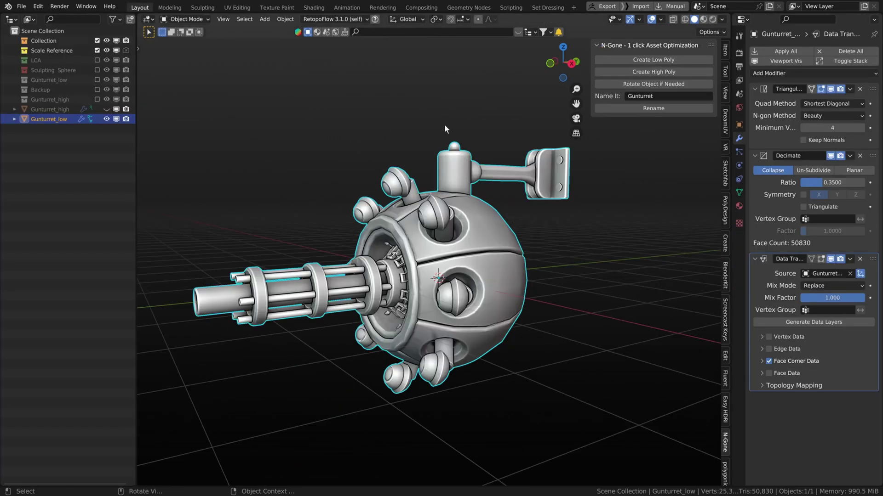
# Change the viewport's MatCap to the orange-and-blue sphere
pyautogui.click(721, 20)
pyautogui.click(713, 90)
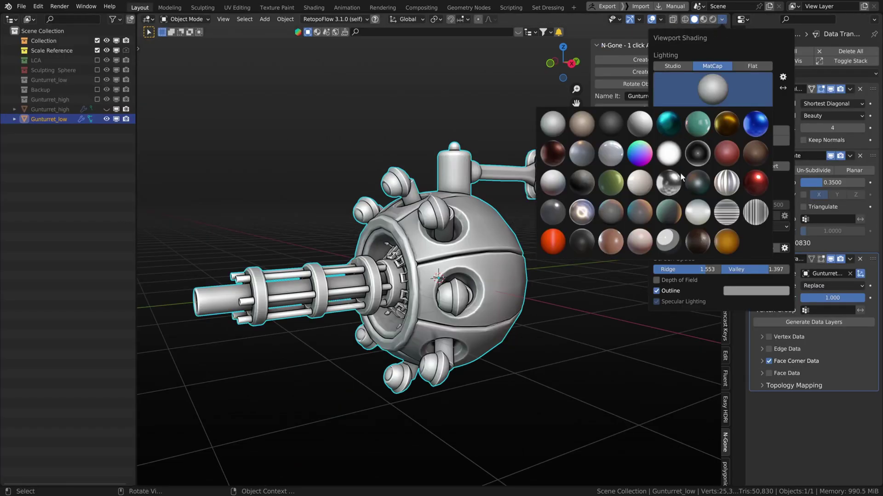
pyautogui.click(639, 211)
# Examine the shading of Gunturret_low around the inner clips, barrels, spherical body and mounting arm
pyautogui.moveTo(371, 245); pyautogui.dragTo(396, 308, button='middle')
pyautogui.scroll(2, 394, 307)
pyautogui.scroll(1, 425, 274)
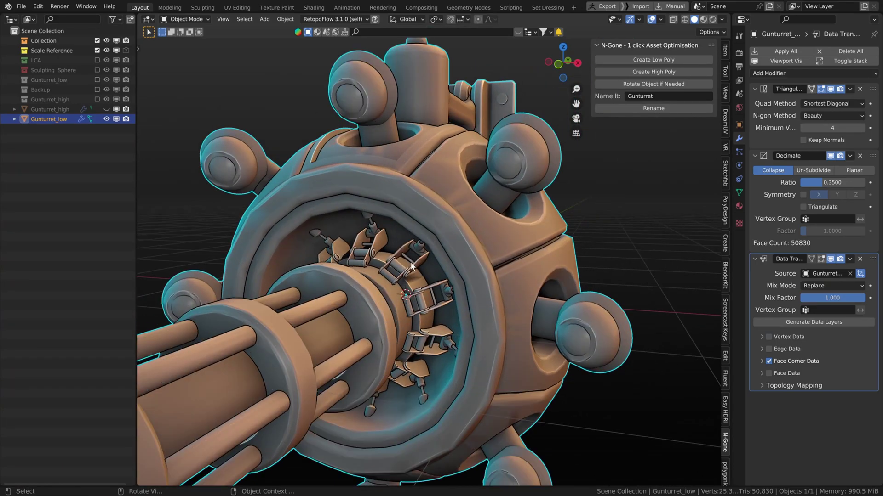
pyautogui.scroll(1, 410, 255)
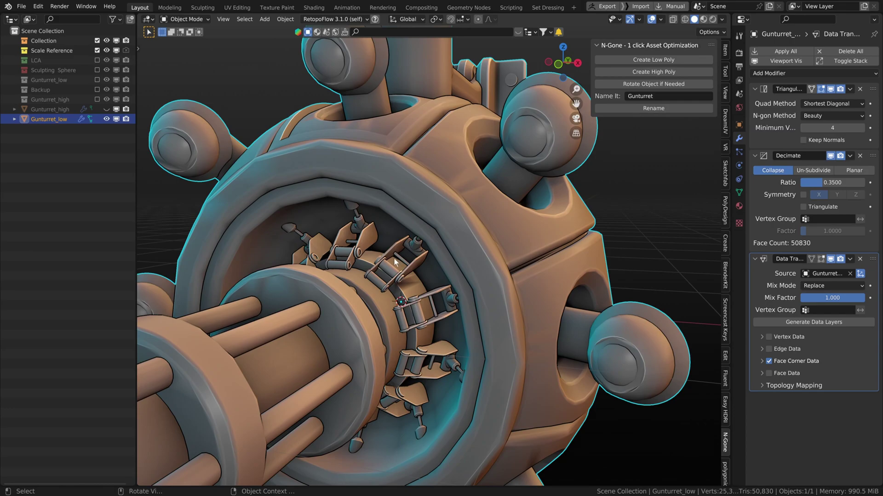
pyautogui.scroll(-3, 399, 260)
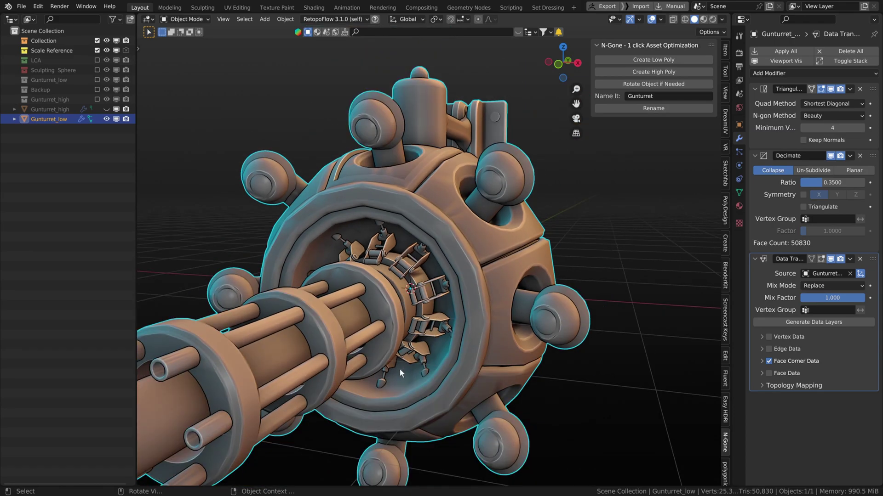
pyautogui.scroll(-3, 400, 370)
pyautogui.moveTo(398, 365); pyautogui.dragTo(399, 376, button='middle')
pyautogui.scroll(3, 399, 376)
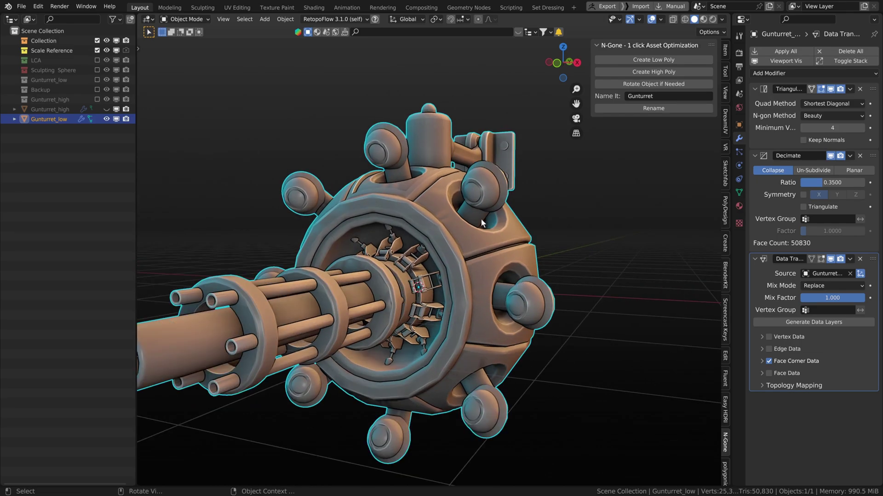
pyautogui.moveTo(397, 201); pyautogui.dragTo(324, 239, button='middle')
pyautogui.keyDown('shift'); pyautogui.moveTo(493, 153); pyautogui.dragTo(402, 164, button='middle'); pyautogui.keyUp('shift')
pyautogui.scroll(2, 403, 164)
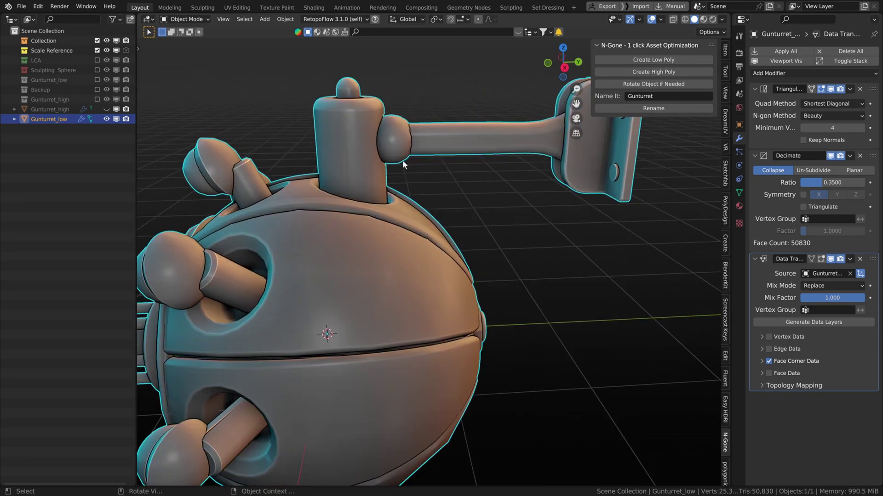
pyautogui.scroll(-4, 496, 236)
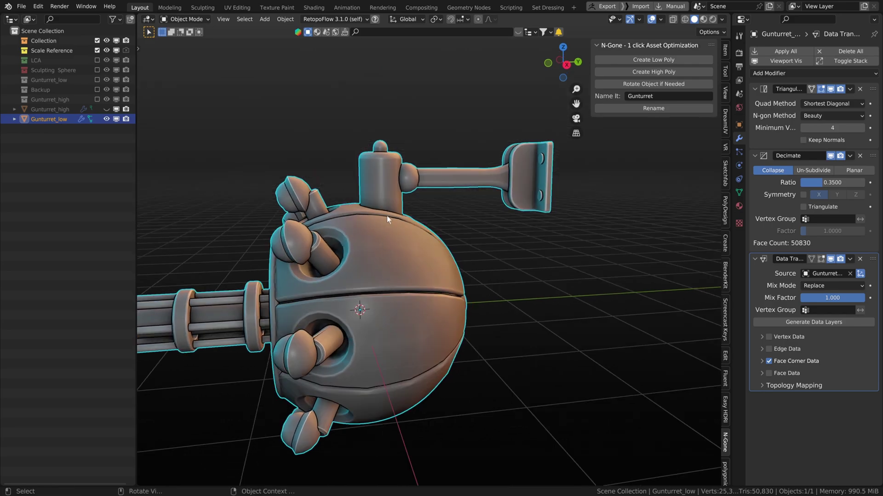
pyautogui.moveTo(379, 250); pyautogui.dragTo(523, 330, button='middle')
pyautogui.click(432, 341)
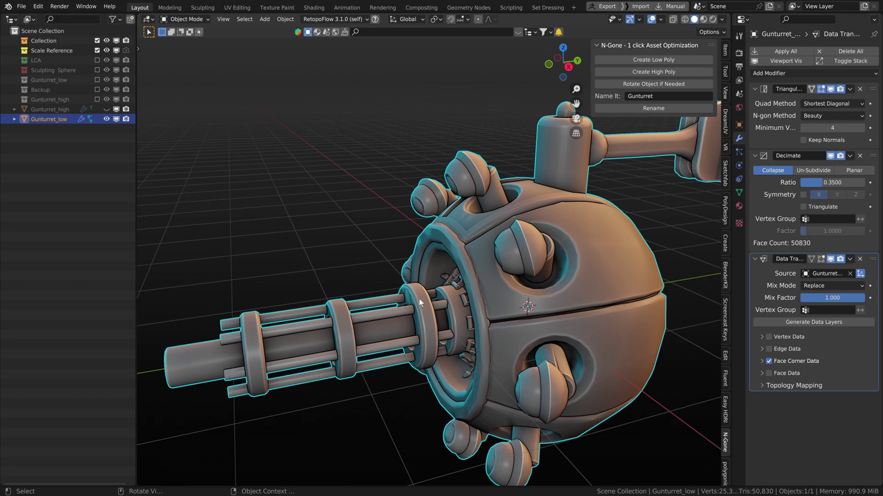
pyautogui.moveTo(418, 299); pyautogui.dragTo(458, 211, button='middle')
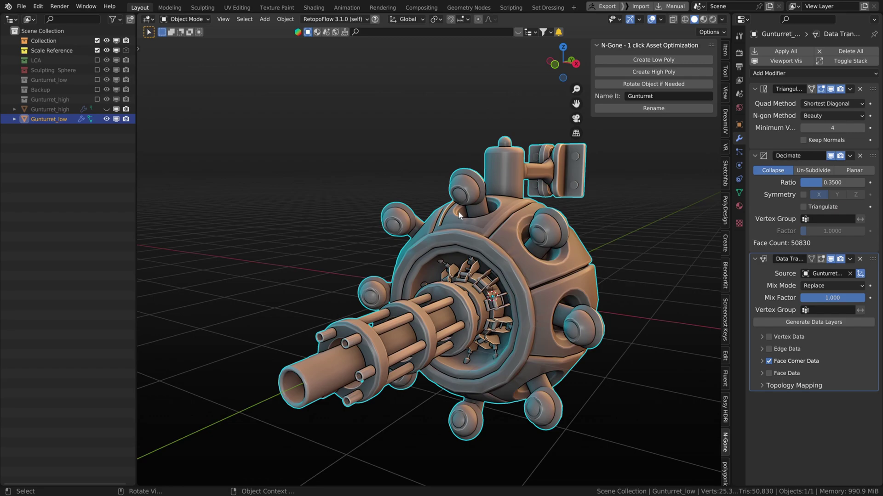
# Unhide Gunturret_high and select both the high-poly and low-poly turrets
pyautogui.click(106, 109)
pyautogui.moveTo(157, 121); pyautogui.dragTo(355, 160, button='middle')
pyautogui.keyDown('shift'); pyautogui.click(42, 109); pyautogui.keyUp('shift')
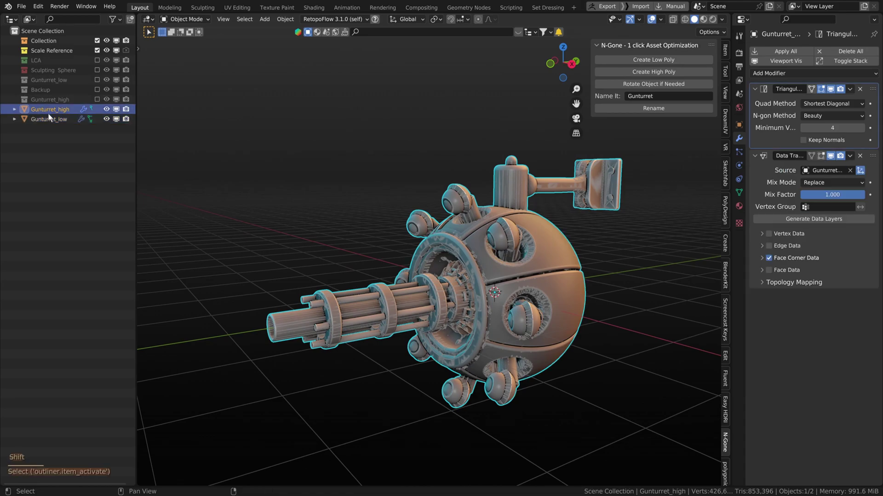
pyautogui.keyDown('shift'); pyautogui.click(49, 118); pyautogui.keyUp('shift')
pyautogui.moveTo(297, 139); pyautogui.dragTo(300, 135, button='middle')
pyautogui.scroll(-1, 301, 136)
pyautogui.moveTo(219, 105); pyautogui.dragTo(560, 326)
# Start an FBX (.fbx) export of the two selected turrets
pyautogui.press('q')
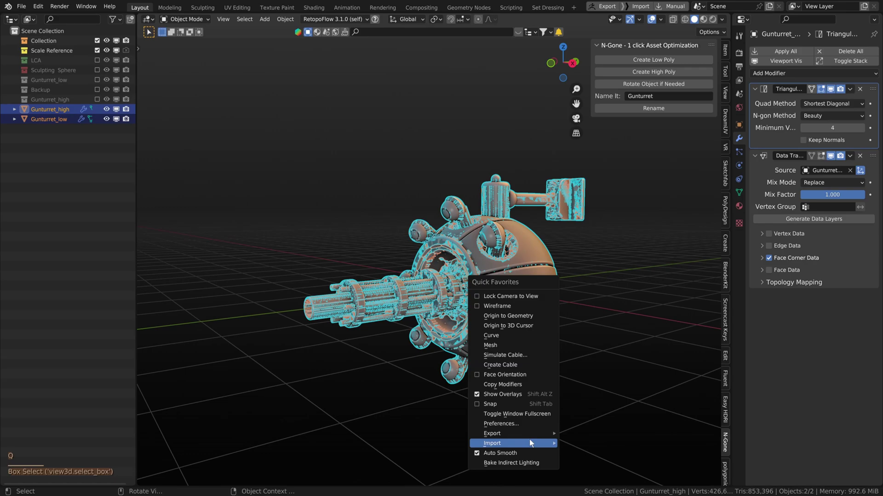
pyautogui.moveTo(529, 434)
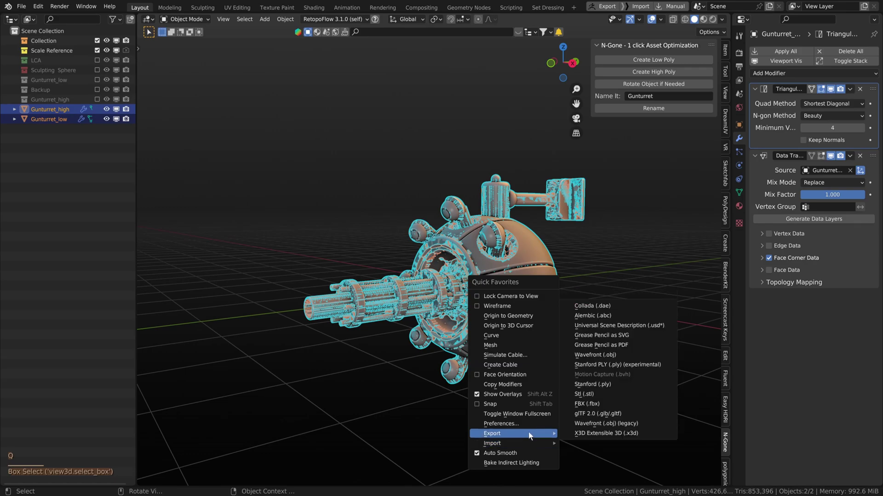
pyautogui.click(608, 405)
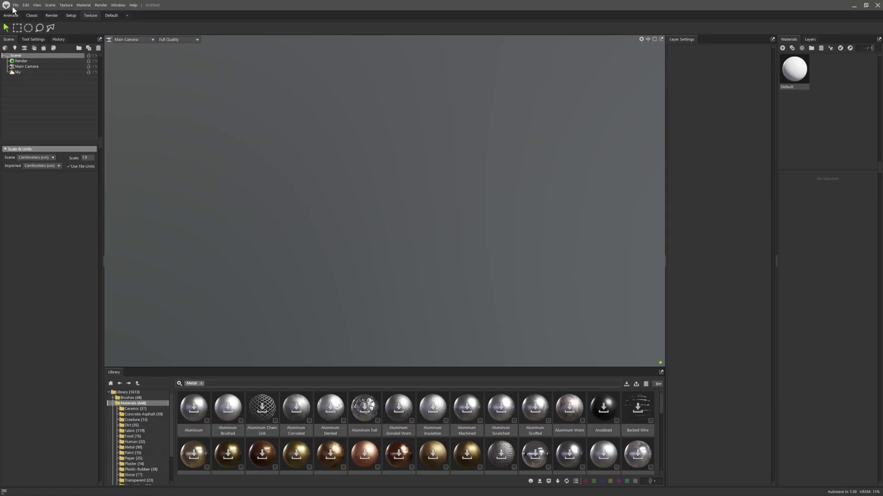
# Switch to Marmoset Toolbag and start a new scene, saving the current scene into the Gun Turret project's Test folder
pyautogui.click(15, 6)
pyautogui.click(16, 13)
pyautogui.scroll(4, 389, 206)
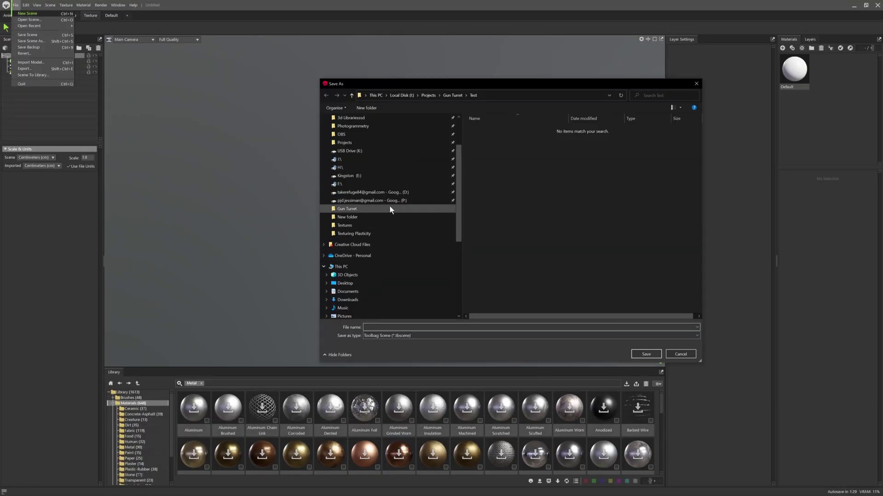
pyautogui.scroll(3, 390, 202)
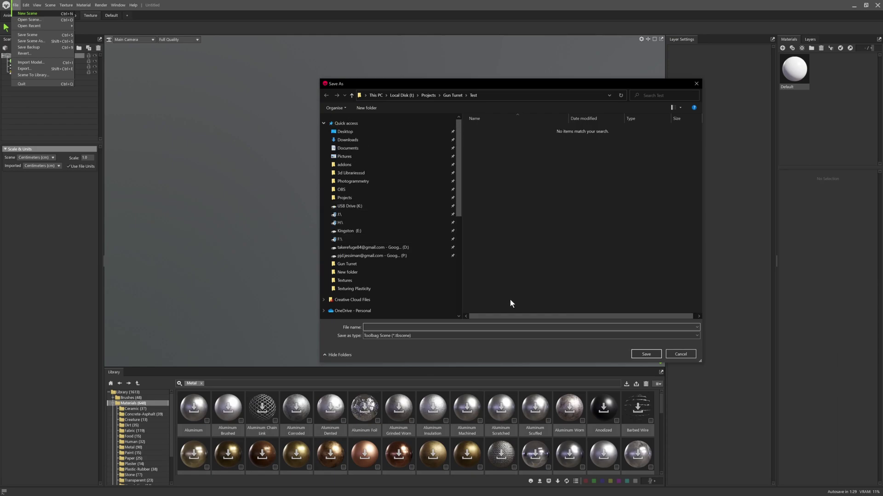
pyautogui.click(636, 353)
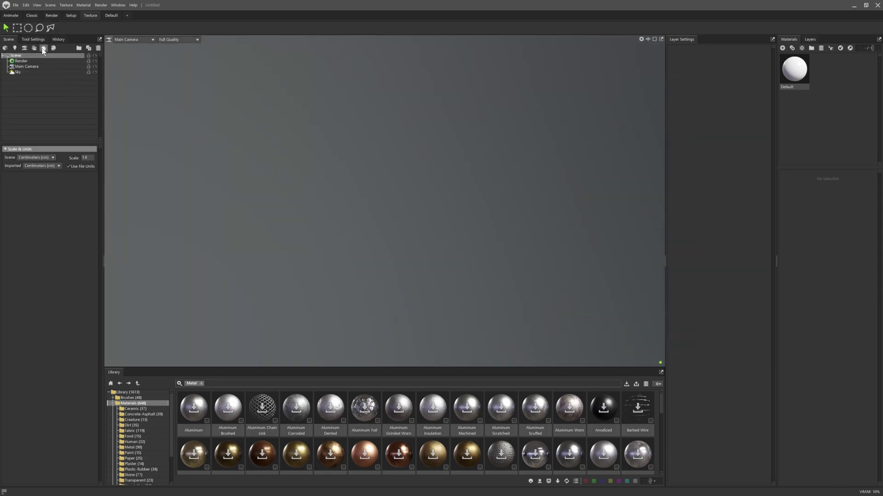
# Add a bake project and load Gunturret test.fbx into it with the Quick Loader
pyautogui.click(43, 48)
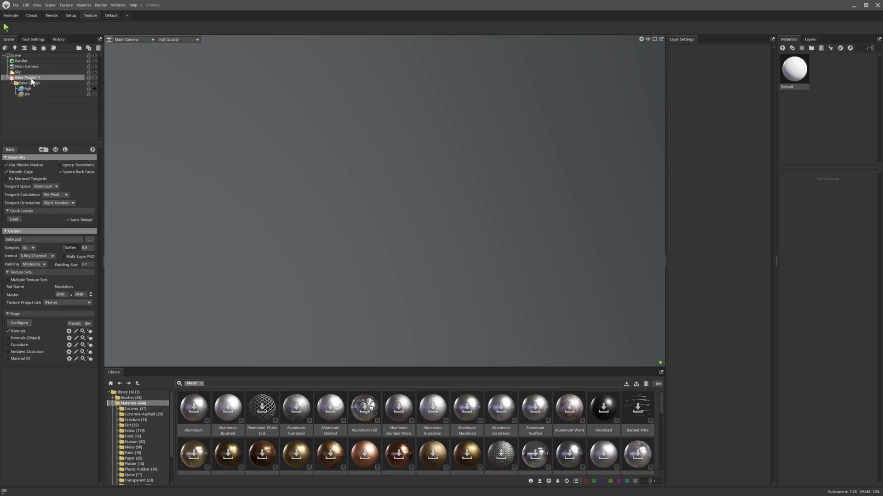
pyautogui.click(15, 219)
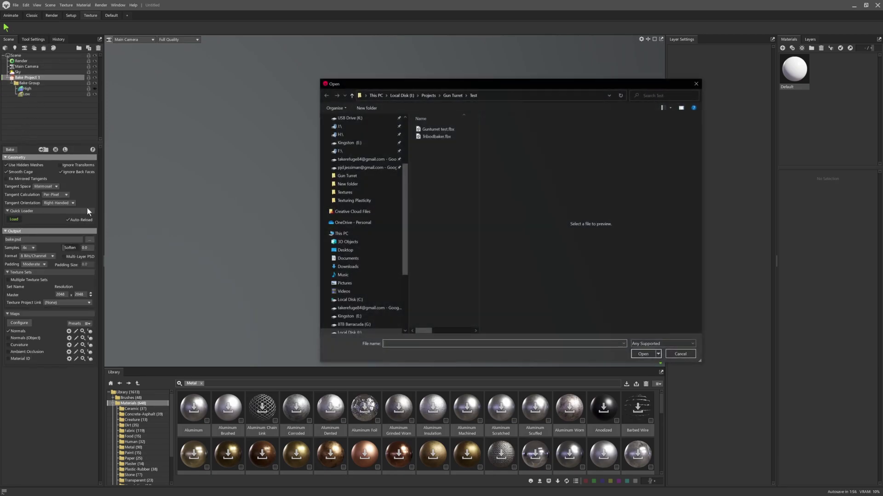
pyautogui.click(439, 130)
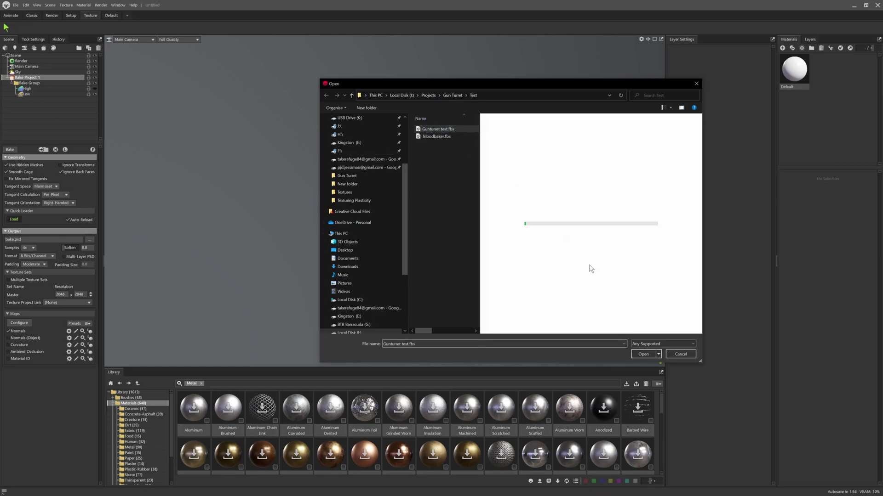
pyautogui.click(644, 355)
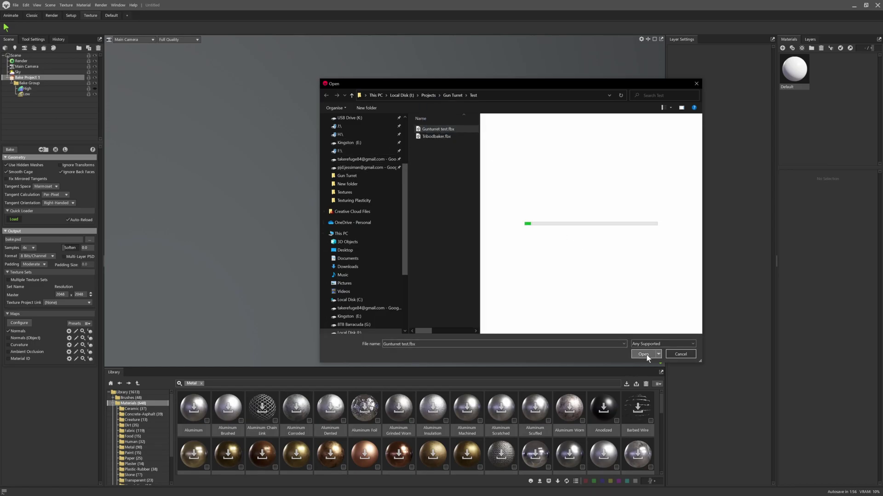
pyautogui.click(646, 355)
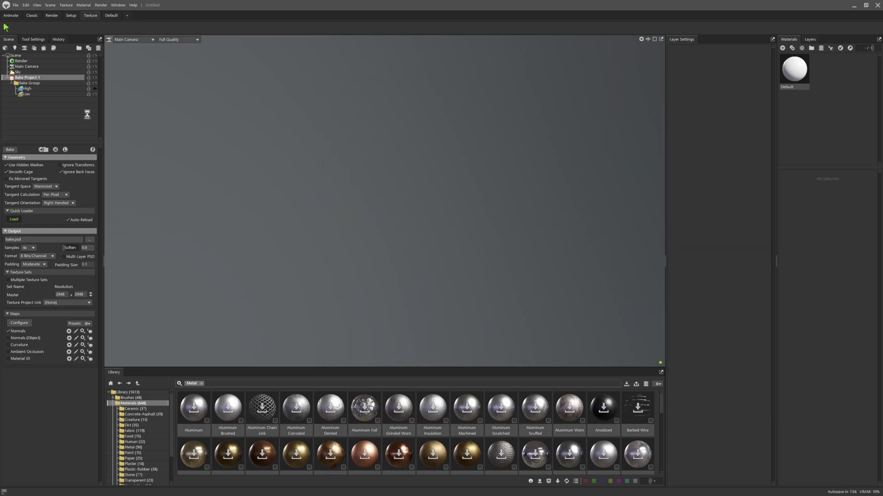
# Inspect Gunturret_low in the Gunturret bake group and apply the Default material to the turret
pyautogui.click(12, 83)
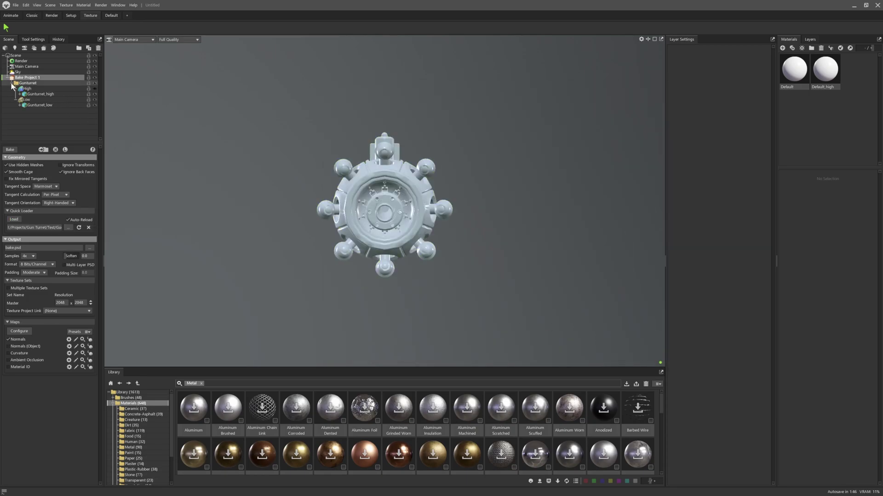
pyautogui.click(40, 105)
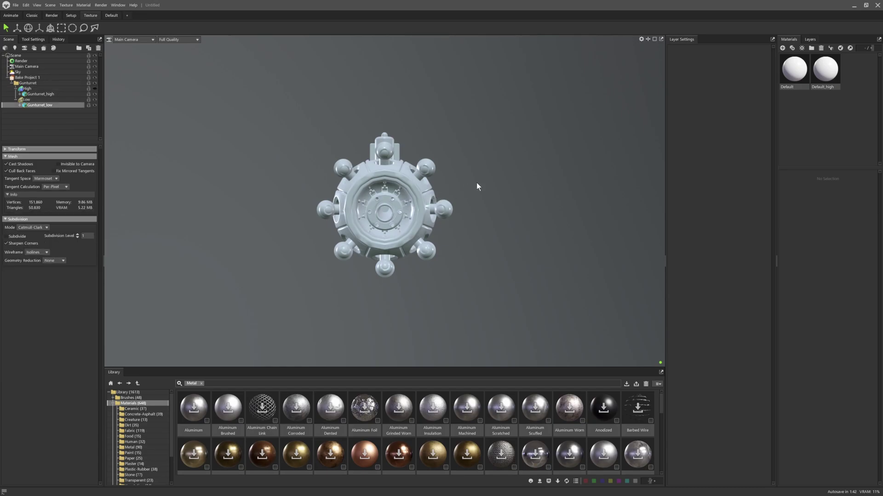
pyautogui.keyDown('alt'); pyautogui.moveTo(477, 183); pyautogui.dragTo(154, 204); pyautogui.keyUp('alt')
pyautogui.scroll(3, 404, 201)
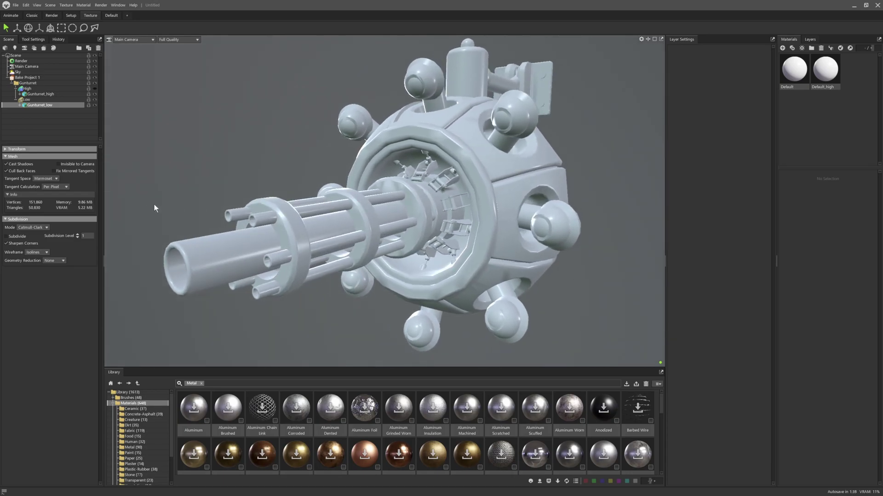
pyautogui.moveTo(110, 172); pyautogui.dragTo(603, 173)
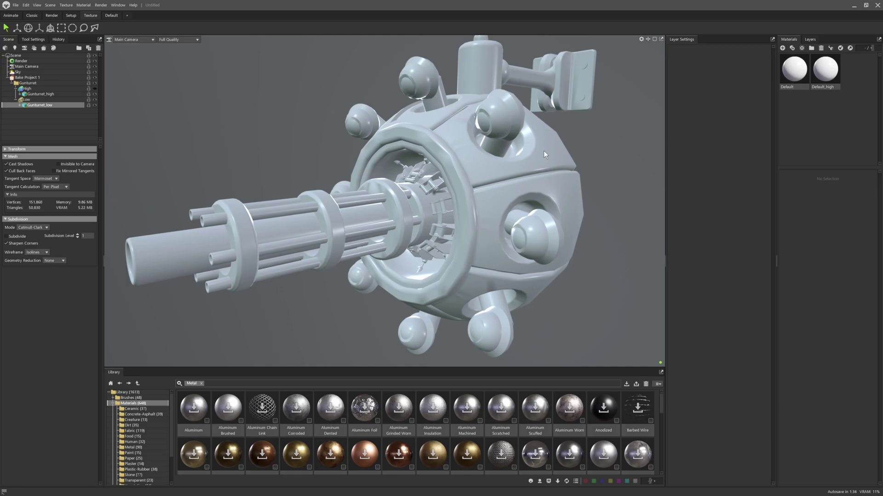
pyautogui.moveTo(796, 80); pyautogui.dragTo(434, 186)
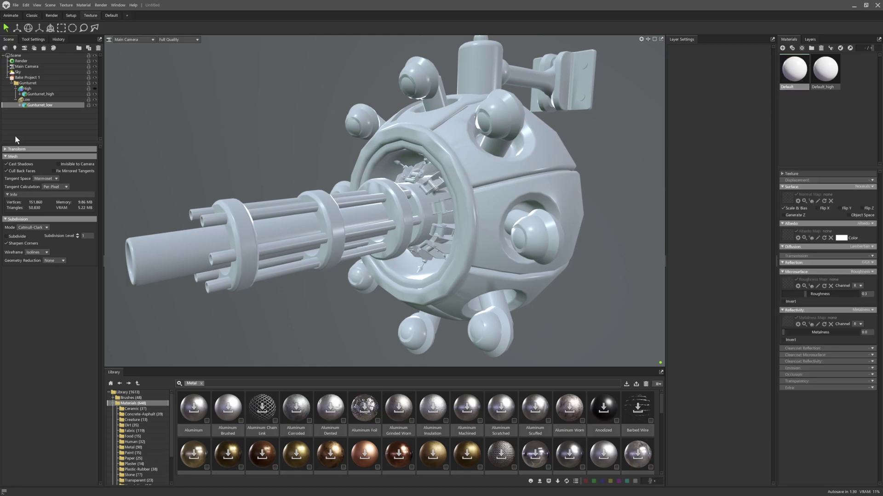
# Set the Master texture set resolution of Bake Project 1 to 4096 x 4096
pyautogui.click(26, 78)
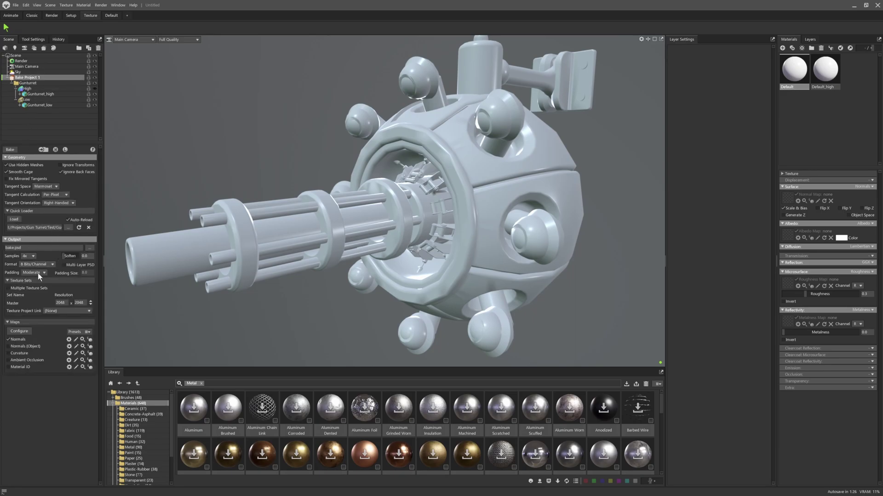
pyautogui.click(68, 303)
pyautogui.write('4096')
pyautogui.press('Tab')
pyautogui.write('4096')
# Open the bake output save dialog and delete Test BAke_normal.psd and Test BAke_ao.psd from the Test folder
pyautogui.click(16, 150)
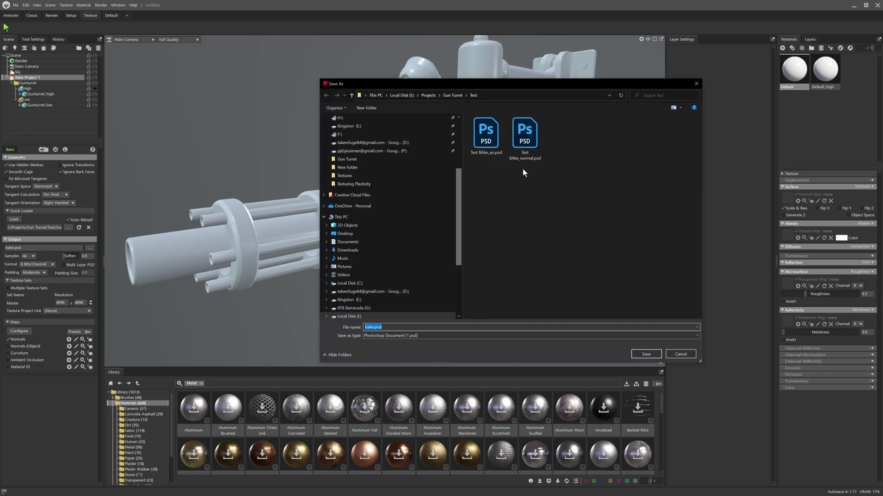
pyautogui.click(525, 159)
pyautogui.press('Delete')
pyautogui.click(479, 143)
pyautogui.press('Delete')
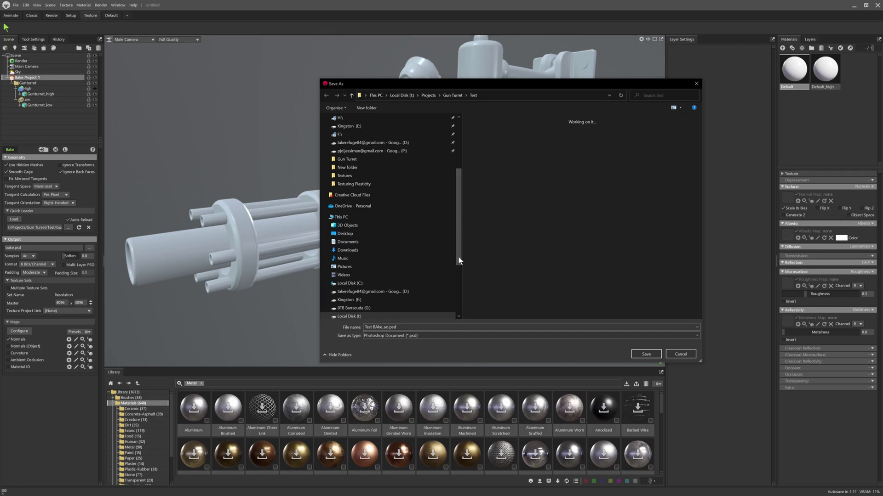
# Save the bake output as BakeTurret in Photoshop Document format in the Gun Turret project's Test folder
pyautogui.click(411, 327)
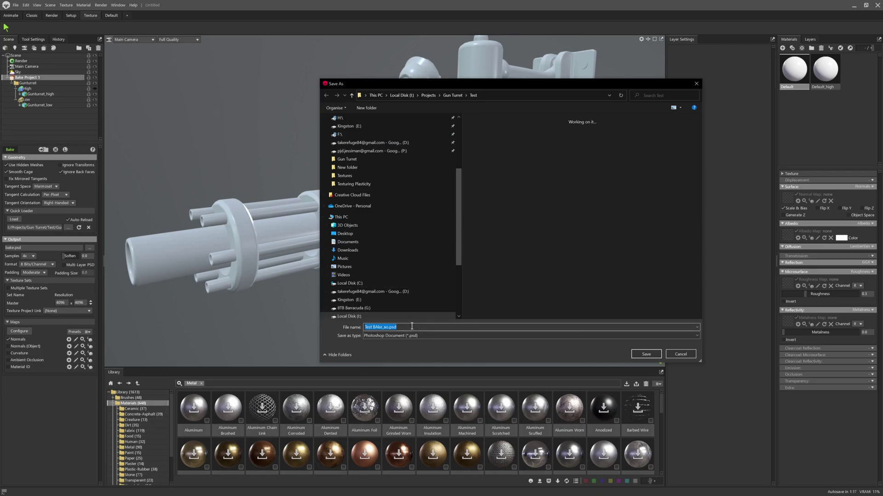
pyautogui.write('BakeTurret')
pyautogui.click(644, 353)
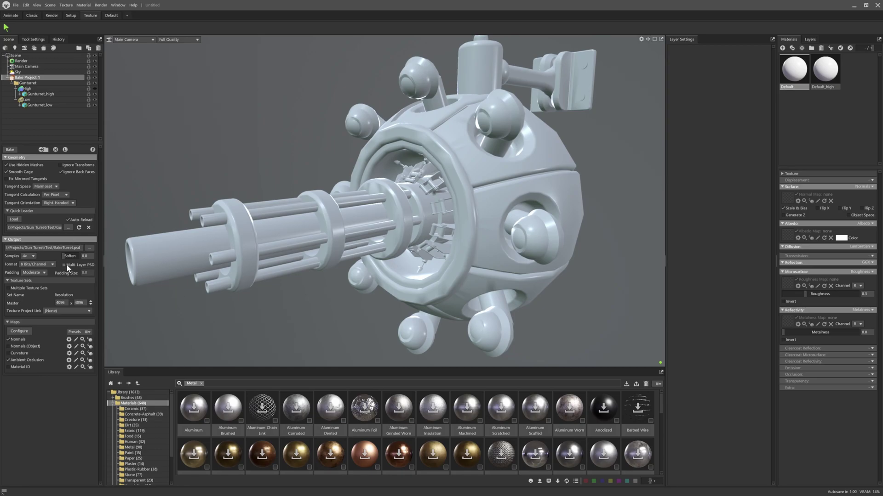
pyautogui.keyDown('alt'); pyautogui.moveTo(502, 303); pyautogui.dragTo(441, 280); pyautogui.keyUp('alt')
pyautogui.hotkey('alt', 'Tab')
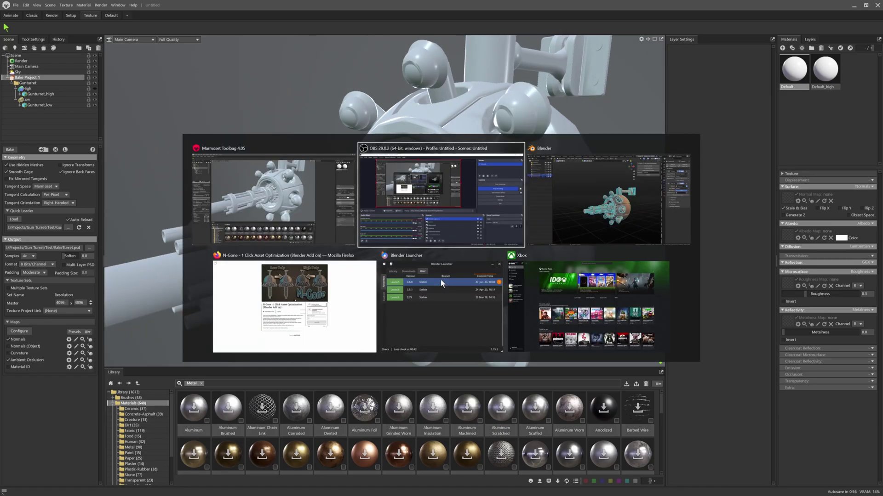
pyautogui.hotkey('alt', 'Tab')
pyautogui.press('q')
pyautogui.moveTo(434, 235)
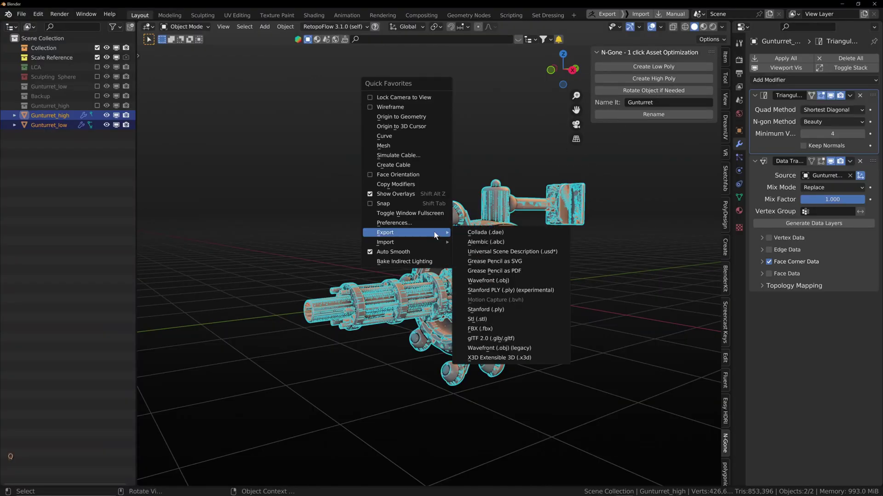
pyautogui.hotkey('alt', 'Tab')
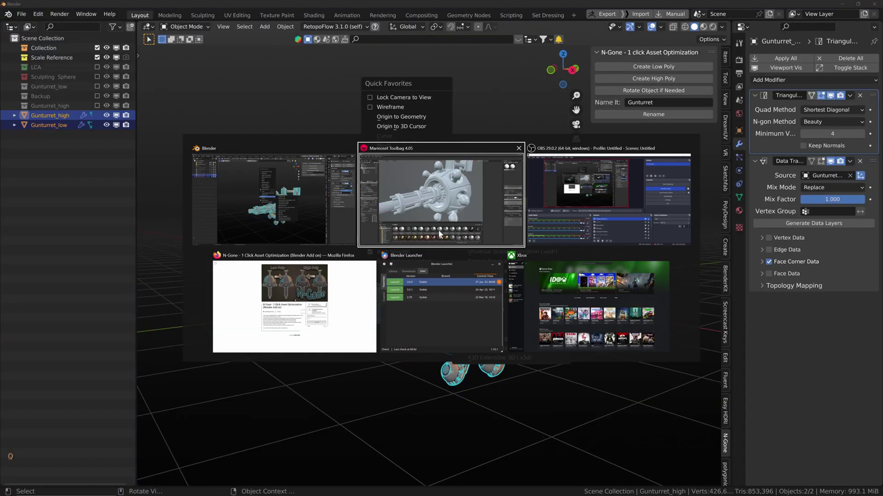
pyautogui.press('Tab')
pyautogui.press('Tab')
pyautogui.press('Tab')
pyautogui.press('Tab')
pyautogui.press('Tab')
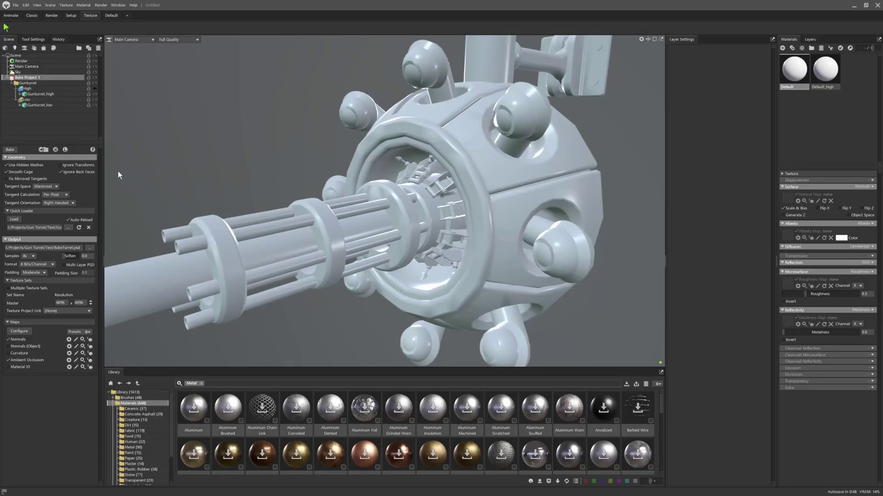
# Preview the baked maps on the low-poly turret and show the Default material's properties
pyautogui.click(94, 151)
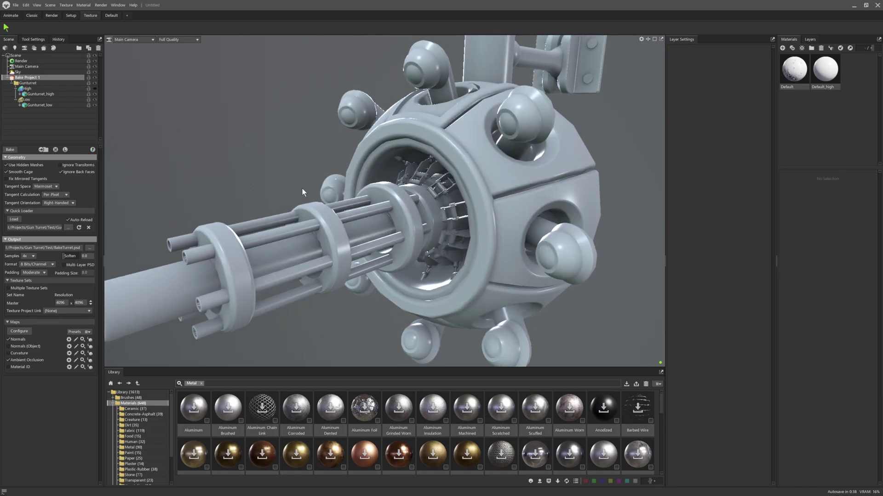
pyautogui.moveTo(302, 192)
pyautogui.mouseDown()
pyautogui.moveTo(299, 203)
pyautogui.moveTo(232, 193)
pyautogui.moveTo(307, 195)
pyautogui.mouseUp()
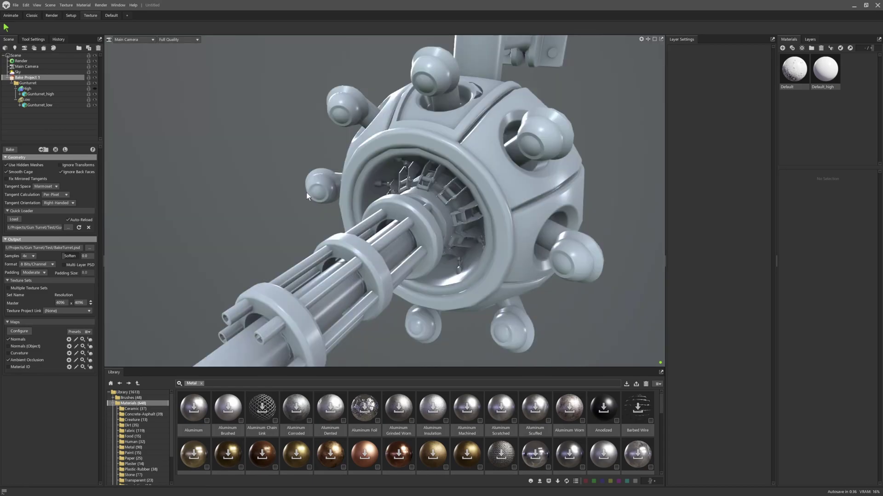
pyautogui.click(797, 74)
# Examine the baked surface detail inside the turret ring, on the body and around the gun barrels
pyautogui.moveTo(587, 222); pyautogui.dragTo(473, 214, button='right')
pyautogui.moveTo(472, 213); pyautogui.dragTo(293, 280)
pyautogui.scroll(3, 292, 280)
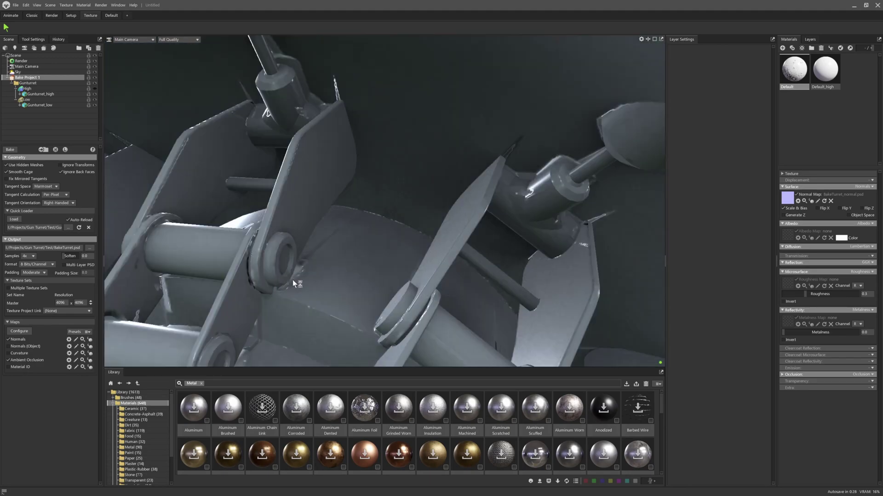
pyautogui.scroll(-5, 292, 280)
pyautogui.scroll(-3, 393, 259)
pyautogui.moveTo(393, 258); pyautogui.dragTo(461, 170)
pyautogui.moveTo(442, 223); pyautogui.dragTo(514, 230)
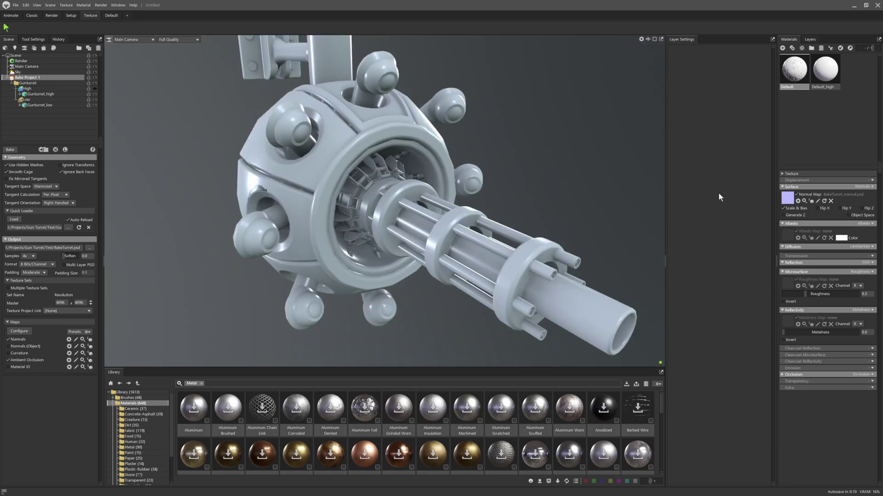
# Toggle the Default material's normal map off and on to compare the turret with and without baked normals
pyautogui.click(797, 194)
pyautogui.click(796, 194)
pyautogui.click(796, 195)
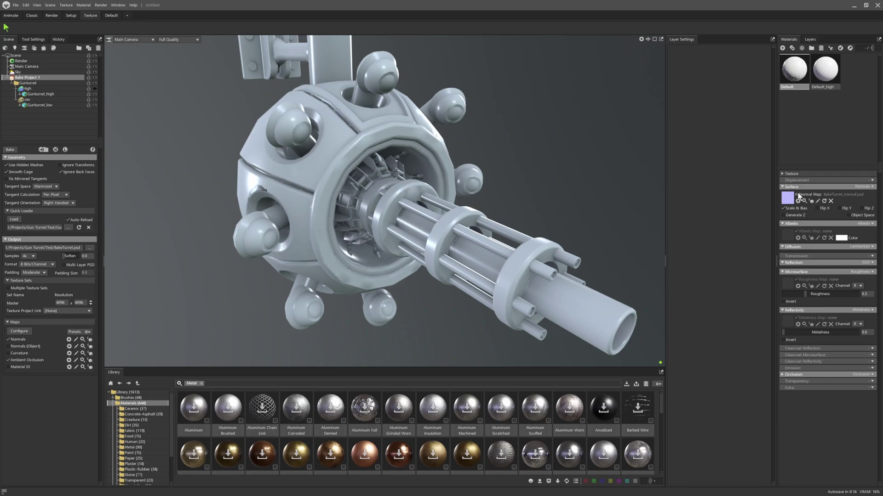
pyautogui.moveTo(515, 159); pyautogui.dragTo(442, 162)
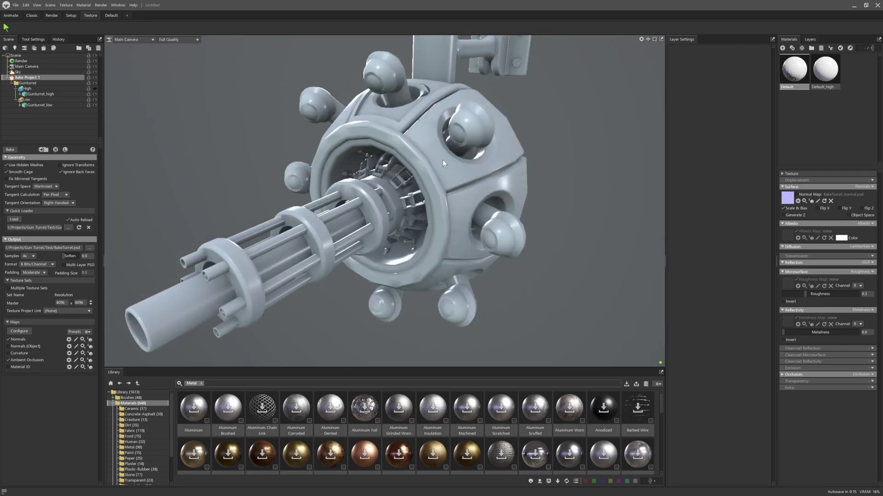
pyautogui.click(796, 195)
pyautogui.click(796, 194)
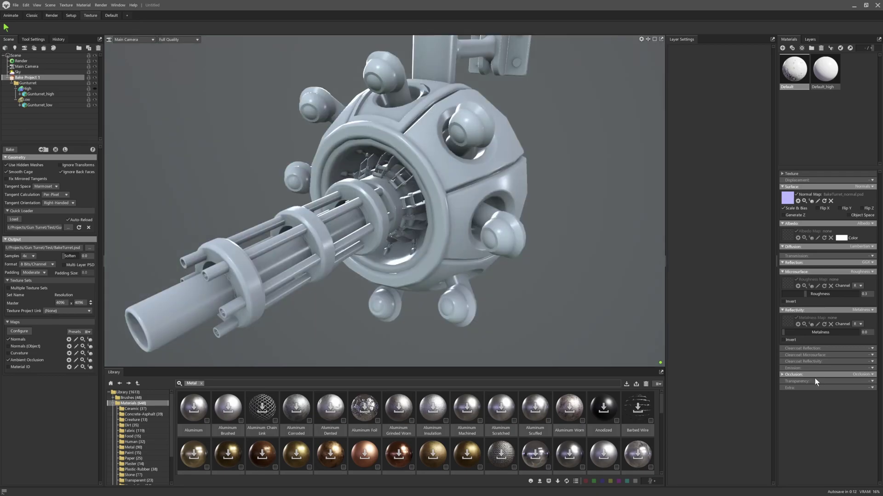
# Lower the Default material's Occlusion strength to 0.75 and pick a darker, muted reddish-grey albedo color
pyautogui.click(782, 374)
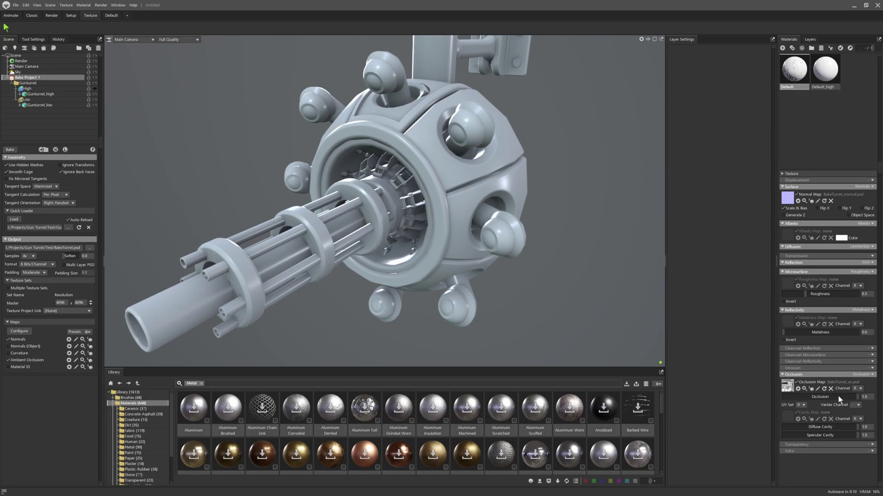
pyautogui.moveTo(849, 397); pyautogui.dragTo(839, 397)
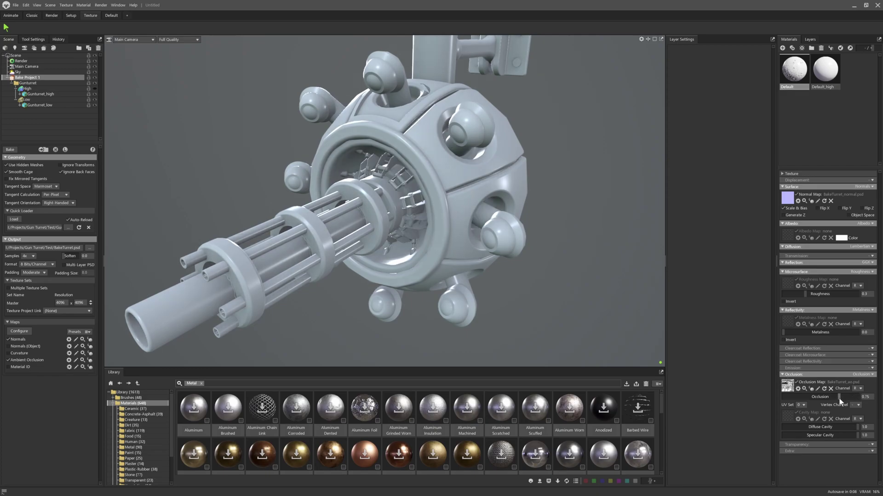
pyautogui.click(841, 239)
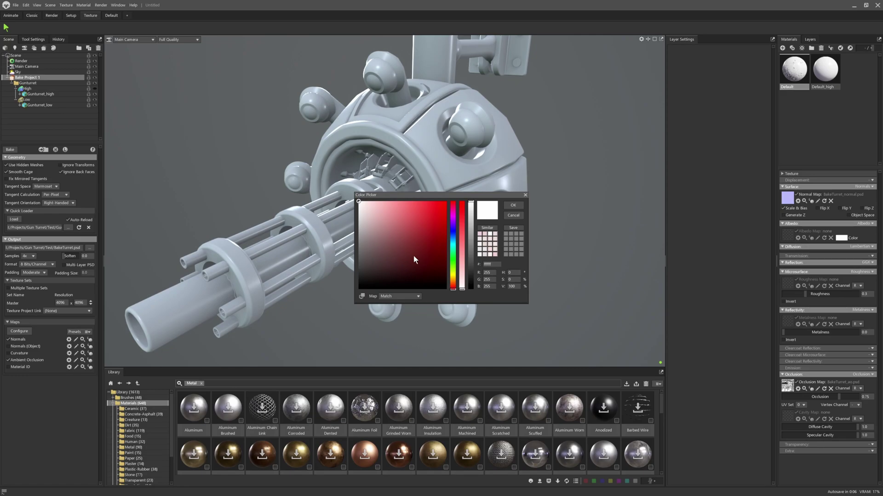
pyautogui.moveTo(377, 258)
pyautogui.mouseDown()
pyautogui.moveTo(367, 248)
pyautogui.moveTo(379, 238)
pyautogui.moveTo(363, 241)
pyautogui.mouseUp()
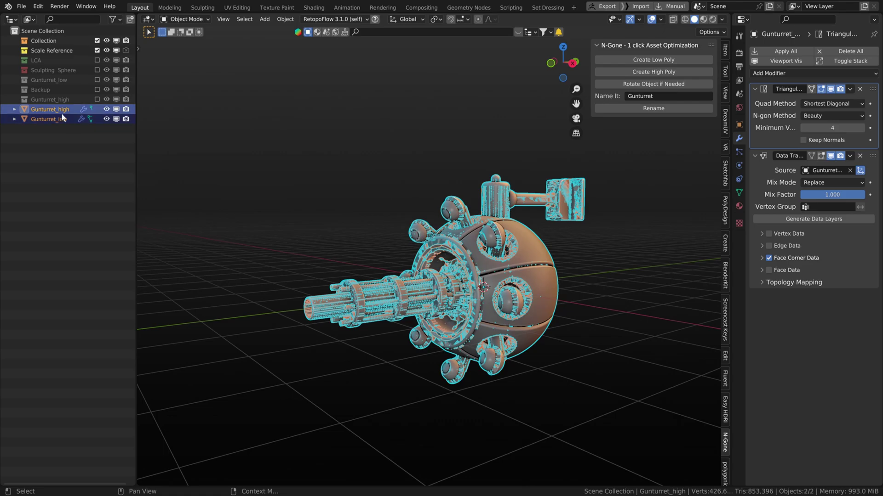
# In Blender, hide Gunturret_high and select the Gunturret_low object
pyautogui.click(357, 199)
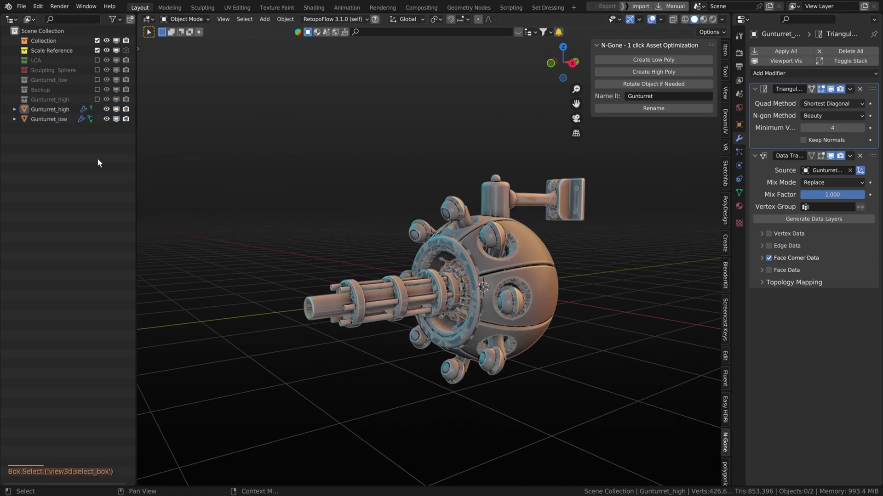
pyautogui.click(106, 109)
pyautogui.click(460, 242)
pyautogui.moveTo(460, 243); pyautogui.dragTo(427, 254, button='middle')
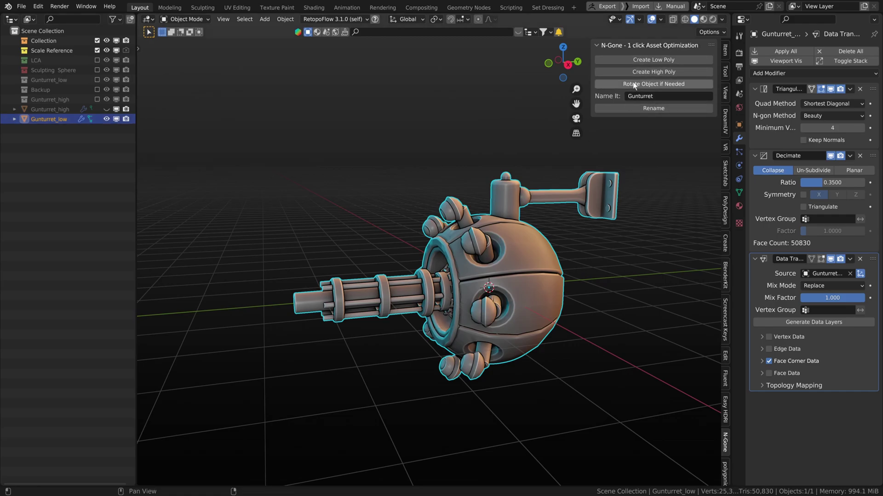
pyautogui.moveTo(545, 94); pyautogui.dragTo(613, 272, button='middle')
pyautogui.click(538, 279)
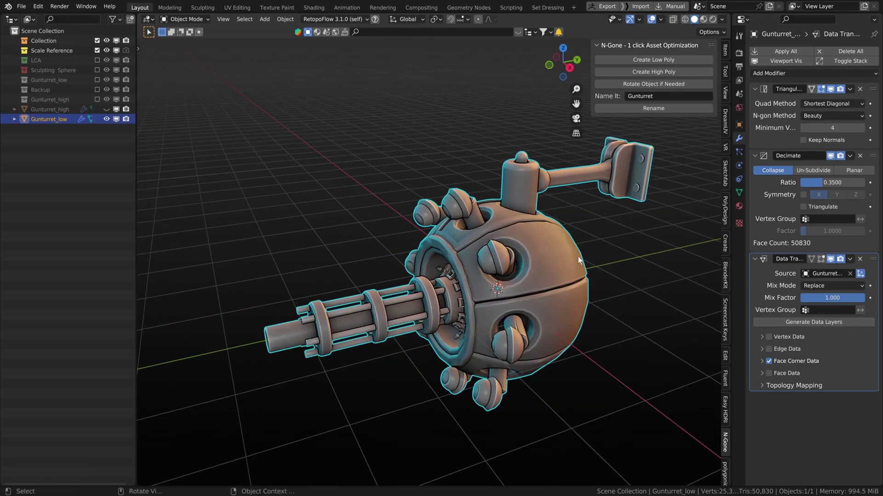
pyautogui.moveTo(557, 263); pyautogui.dragTo(549, 272, button='middle')
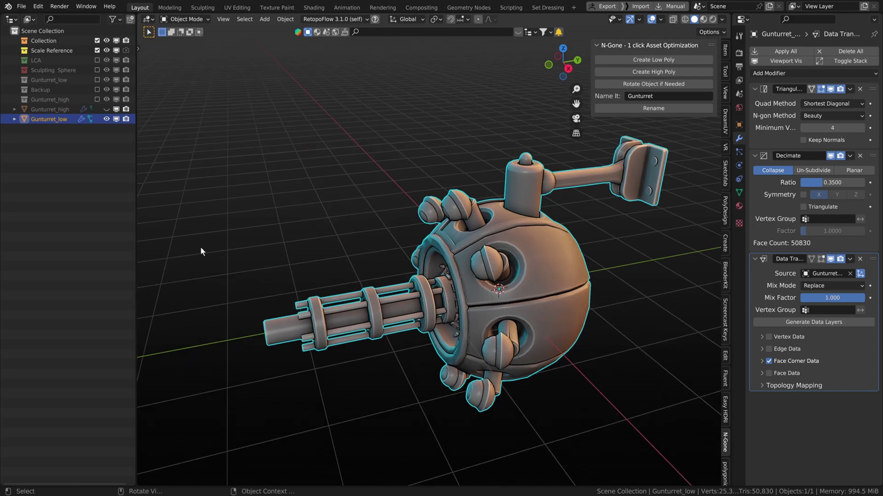
pyautogui.moveTo(218, 237); pyautogui.dragTo(342, 230, button='middle')
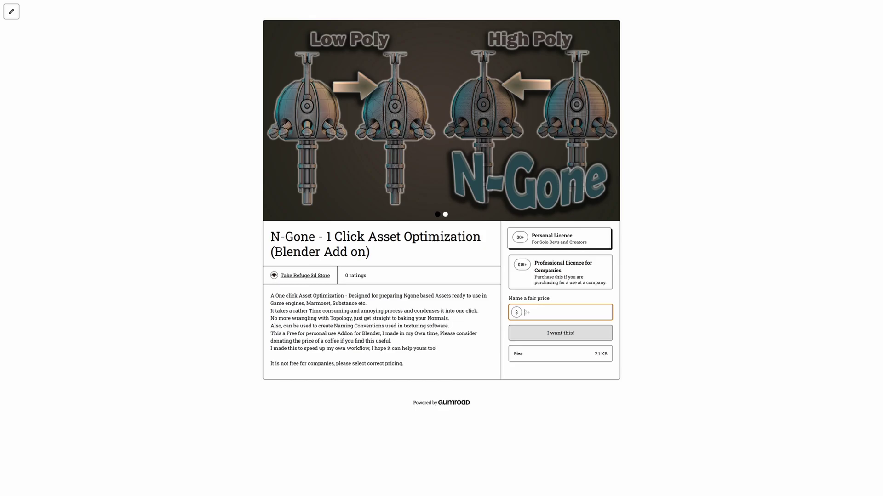
# Switch to Marmoset Toolbag and examine the glossy shading and reflections on the turret's front, body and panel seams
pyautogui.hotkey('alt', 'Tab')
pyautogui.hotkey('alt', 'Tab')
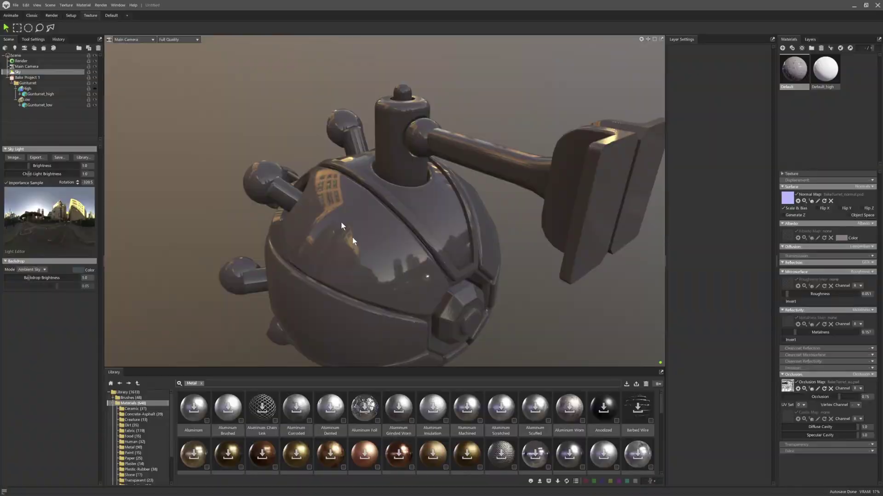
pyautogui.moveTo(415, 210); pyautogui.dragTo(429, 209)
pyautogui.moveTo(431, 209); pyautogui.dragTo(493, 234, button='right')
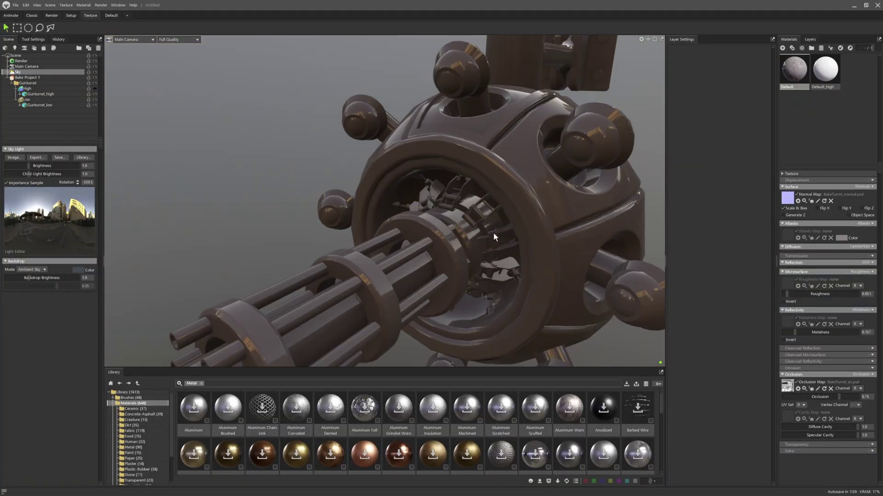
pyautogui.moveTo(493, 233); pyautogui.dragTo(440, 225)
pyautogui.scroll(6, 389, 256)
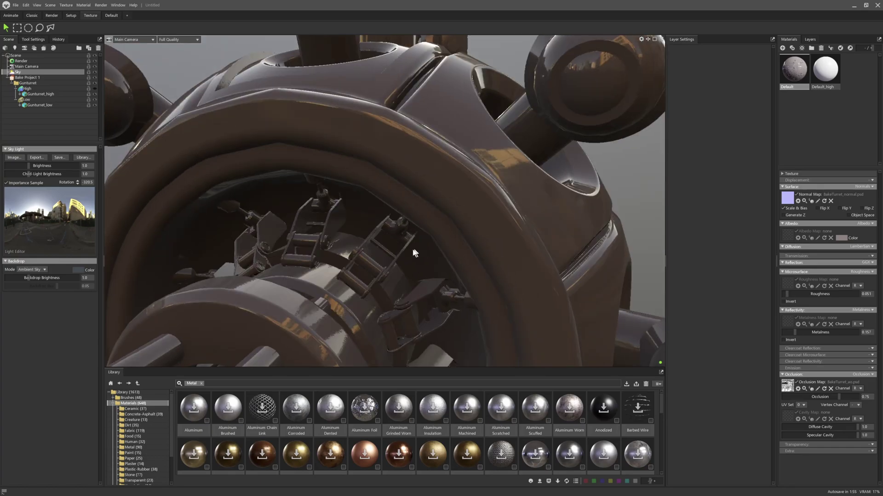
pyautogui.scroll(-5, 399, 255)
pyautogui.scroll(3, 382, 213)
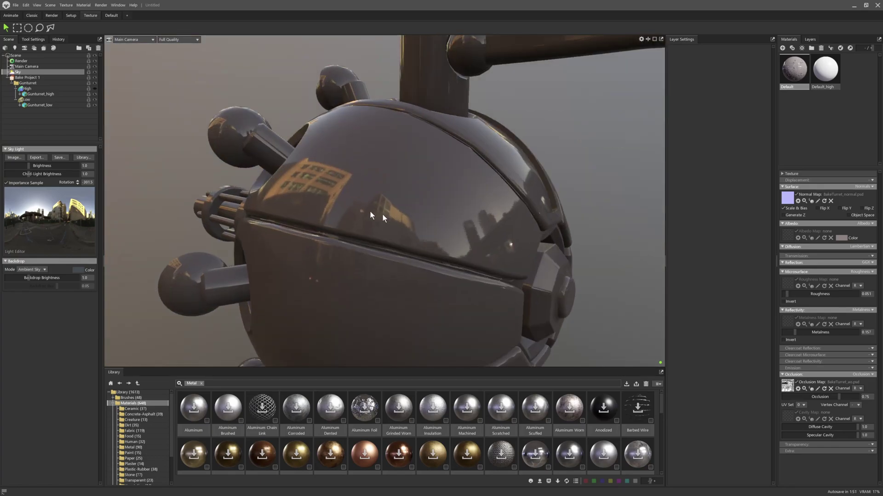
pyautogui.scroll(-4, 383, 215)
pyautogui.moveTo(379, 250); pyautogui.dragTo(385, 243)
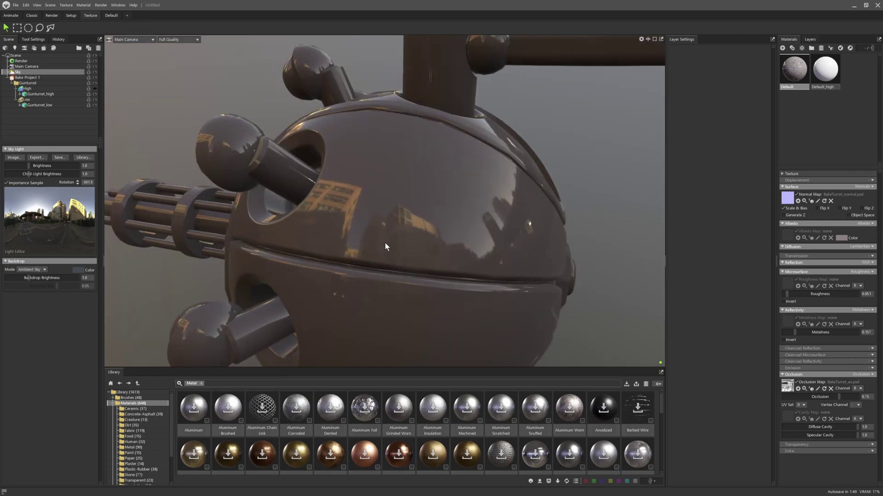
# Switch to Blender and turn off the viewport display of Gunturret_low's Data Transfer, Decimate and Triangulate modifiers
pyautogui.hotkey('alt', 'Tab')
pyautogui.hotkey('alt', 'Tab')
pyautogui.hotkey('alt', 'Tab')
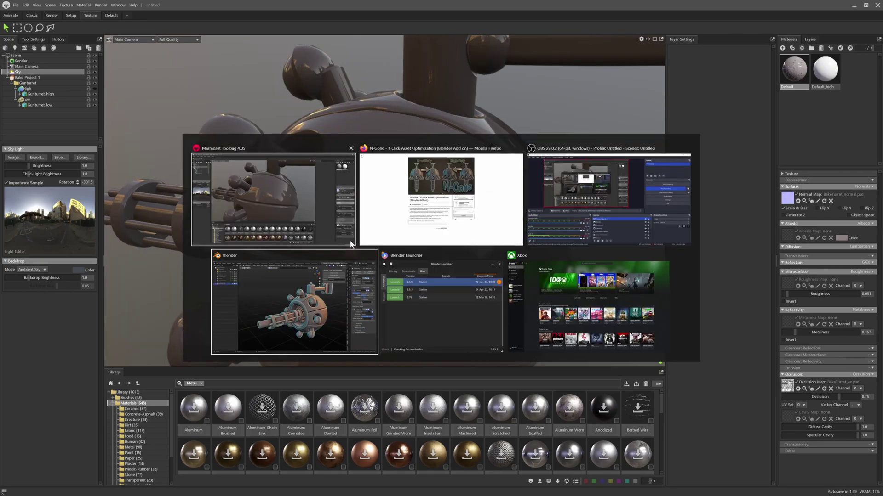
pyautogui.scroll(5, 475, 238)
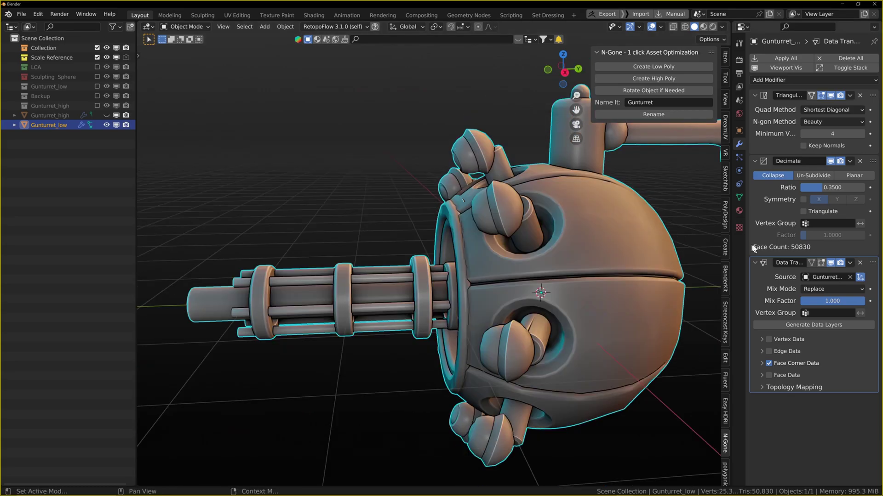
pyautogui.click(830, 263)
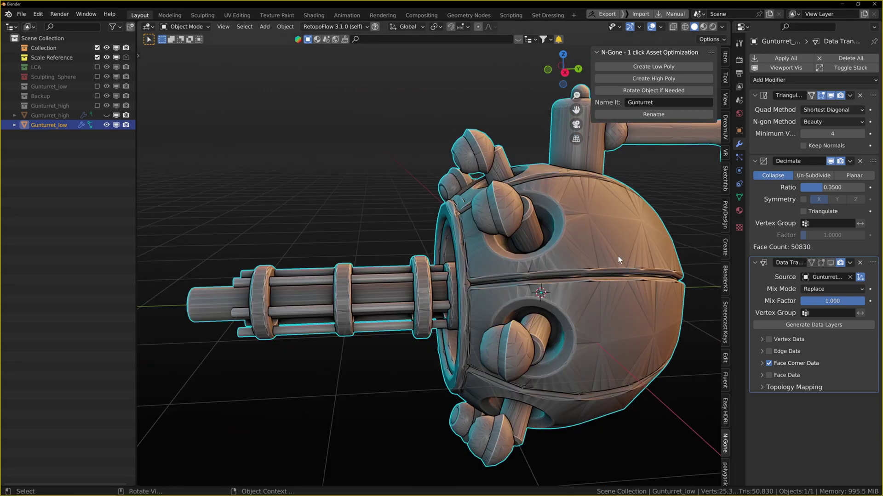
pyautogui.scroll(2, 617, 256)
pyautogui.keyDown('shift'); pyautogui.moveTo(603, 252); pyautogui.dragTo(495, 247, button='middle'); pyautogui.keyUp('shift')
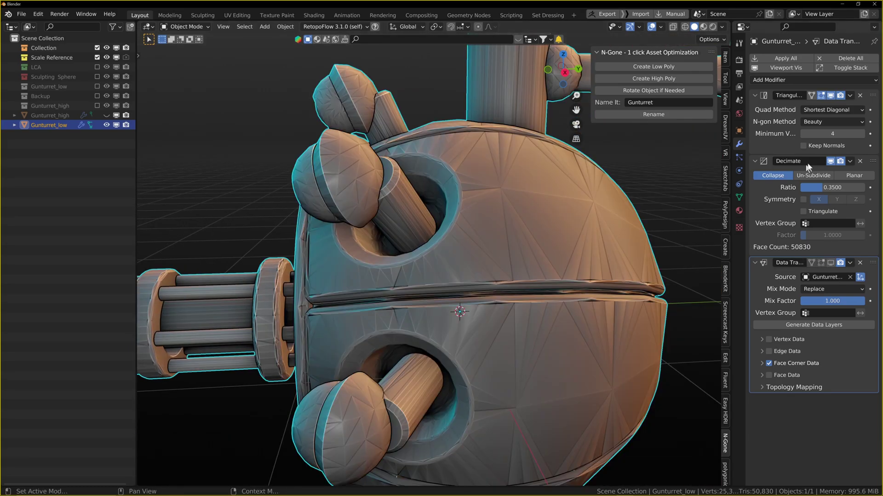
pyautogui.click(831, 161)
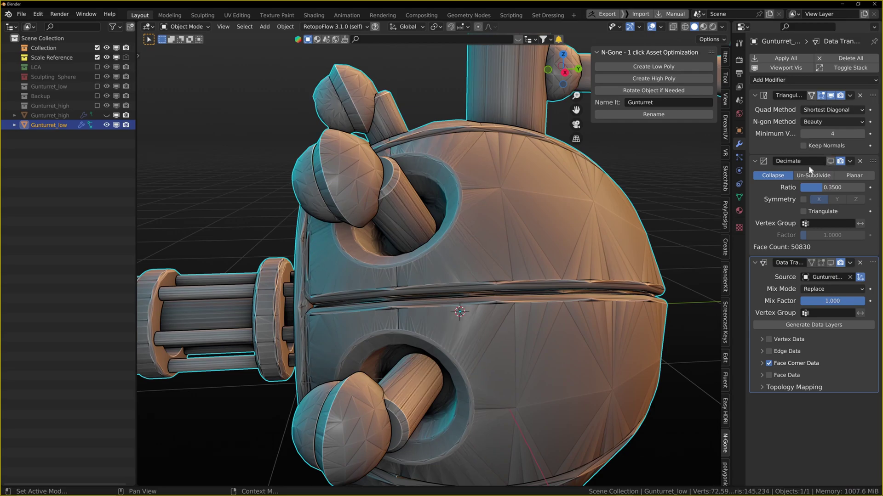
pyautogui.click(830, 95)
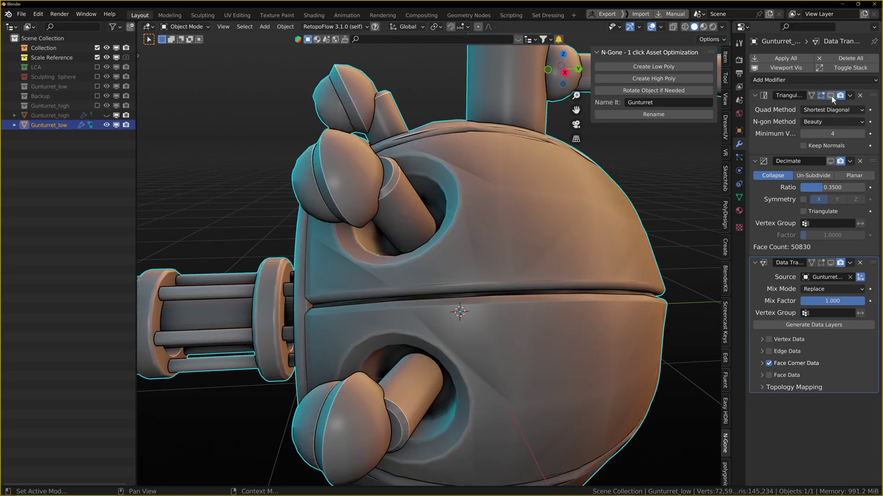
pyautogui.scroll(-5, 574, 269)
pyautogui.moveTo(566, 257)
pyautogui.mouseDown(button='middle')
pyautogui.moveTo(574, 269)
pyautogui.moveTo(580, 262)
pyautogui.mouseUp(button='middle')
# Switch back to Marmoset Toolbag and select Gunturret_low to check its mesh information
pyautogui.hotkey('alt', 'Tab')
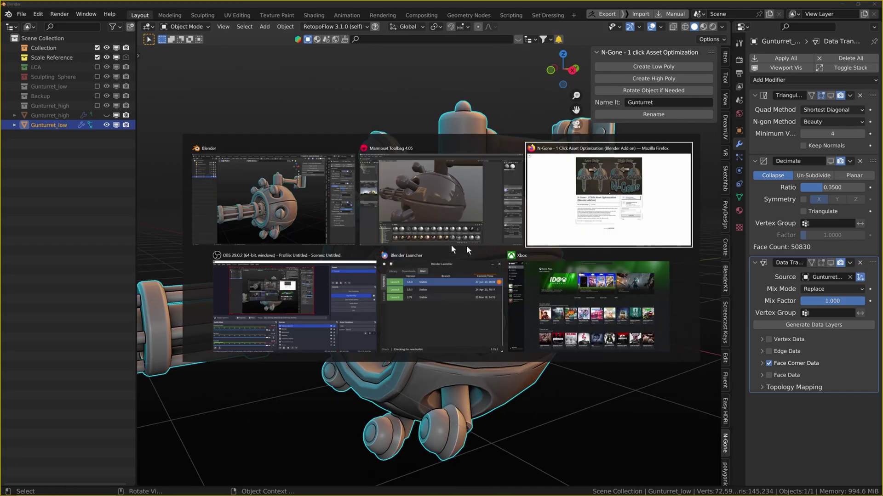
pyautogui.click(457, 210)
pyautogui.moveTo(372, 242); pyautogui.dragTo(390, 253)
pyautogui.click(391, 253)
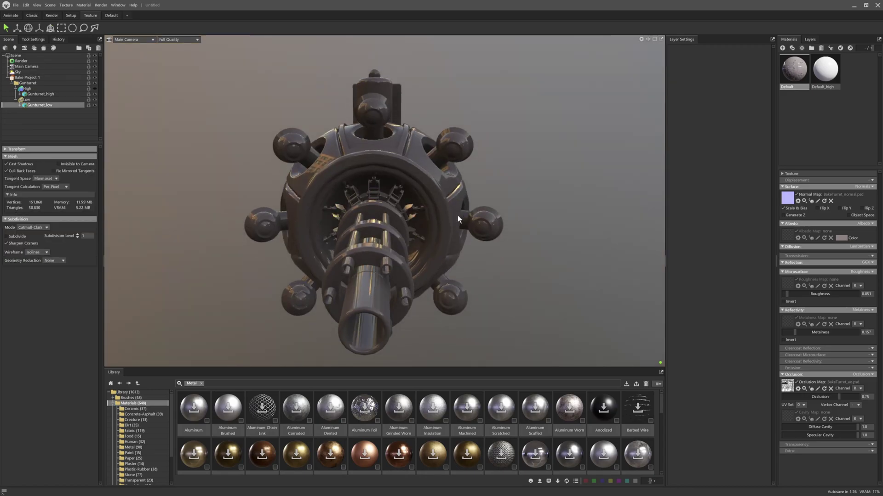